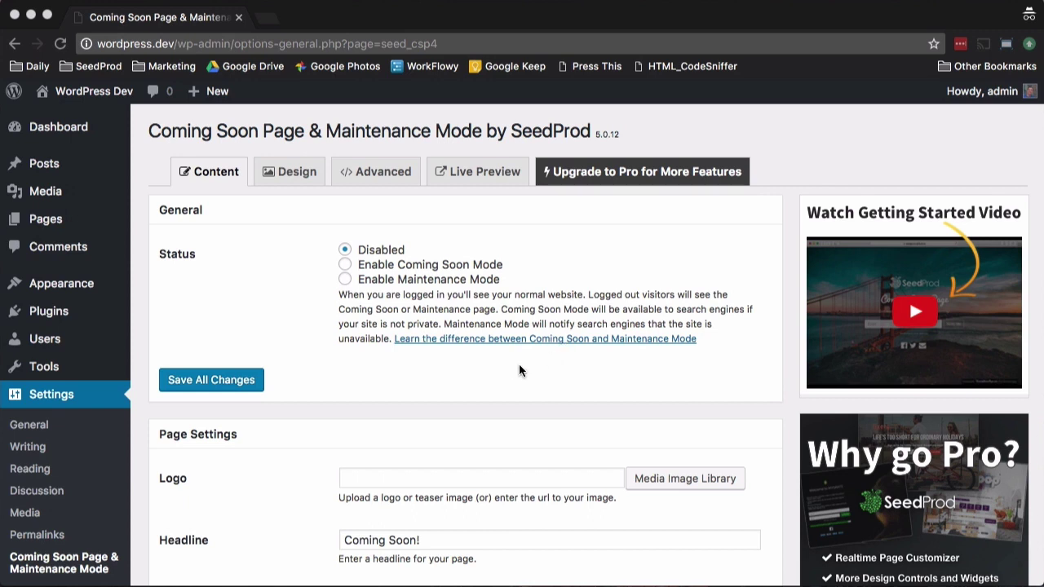
Step: Enable Coming Soon Mode and upload seedprod logo.png as the page logo
{"action": "left_click", "coordinate": [345, 265]}
{"action": "left_click", "coordinate": [657, 479]}
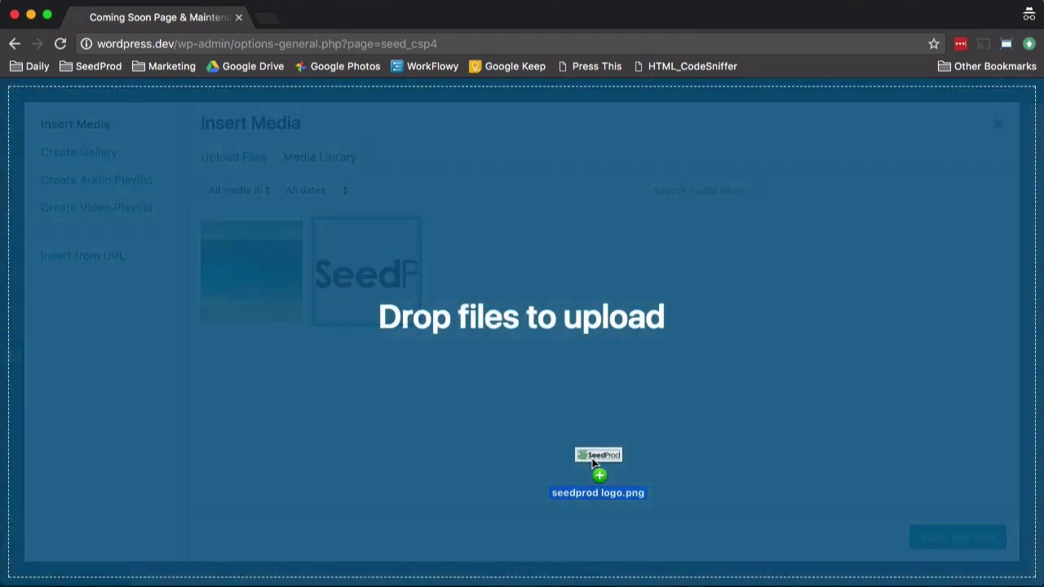
{"action": "left_click_drag", "start_coordinate": [597, 466], "coordinate": [613, 450]}
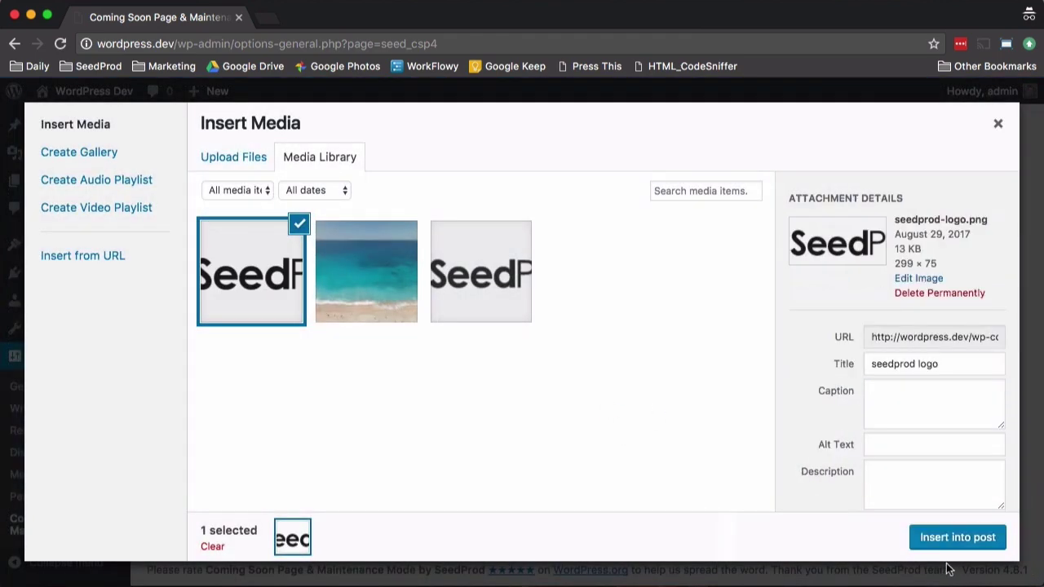
{"action": "left_click", "coordinate": [956, 538]}
{"action": "scroll", "coordinate": [665, 400], "scroll_direction": "down", "scroll_amount": 5}
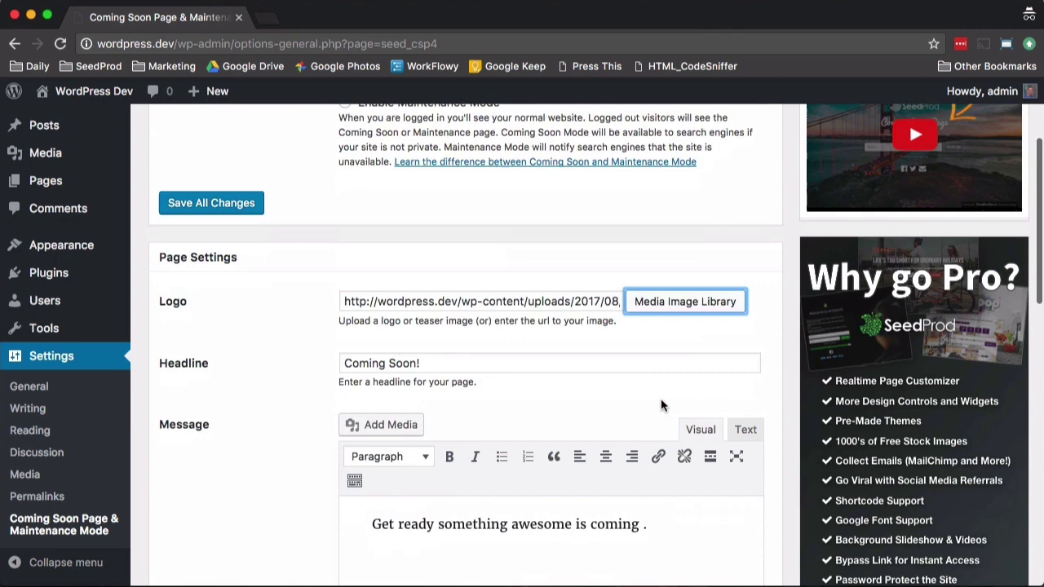
{"action": "scroll", "coordinate": [455, 408], "scroll_direction": "down", "scroll_amount": 3}
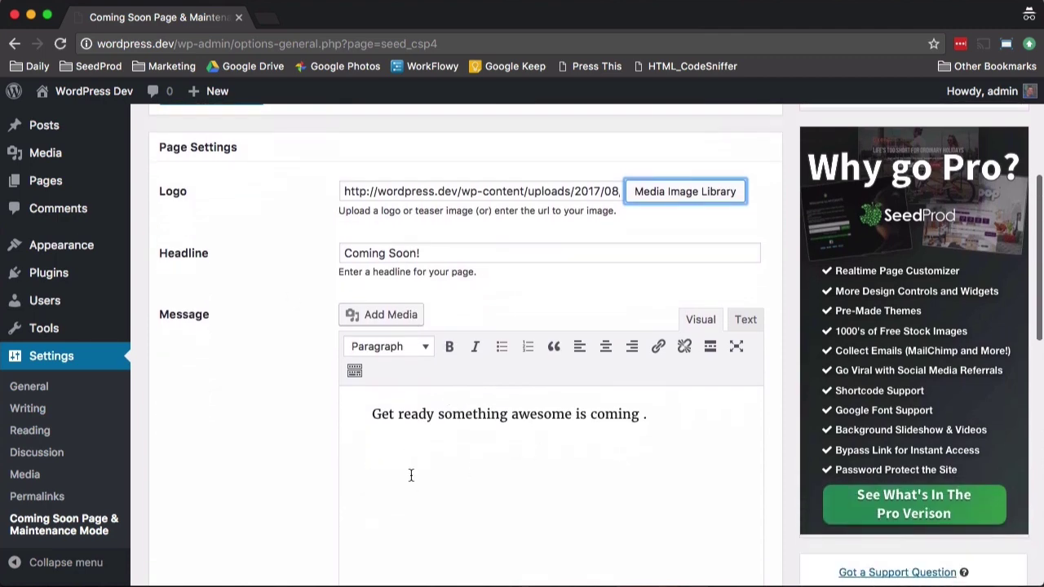
{"action": "scroll", "coordinate": [408, 476], "scroll_direction": "down", "scroll_amount": 10}
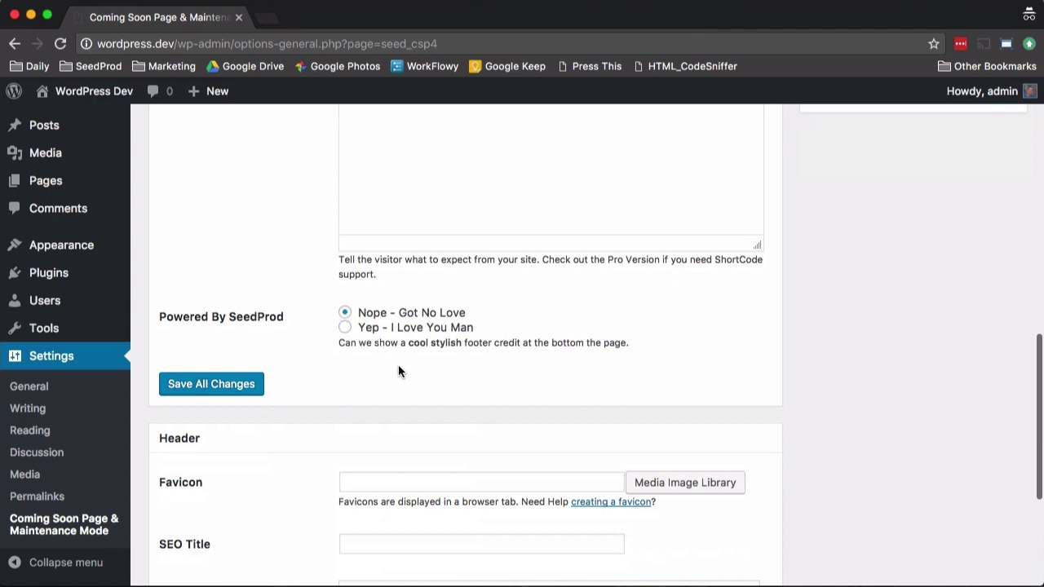
{"action": "scroll", "coordinate": [396, 368], "scroll_direction": "down", "scroll_amount": 4}
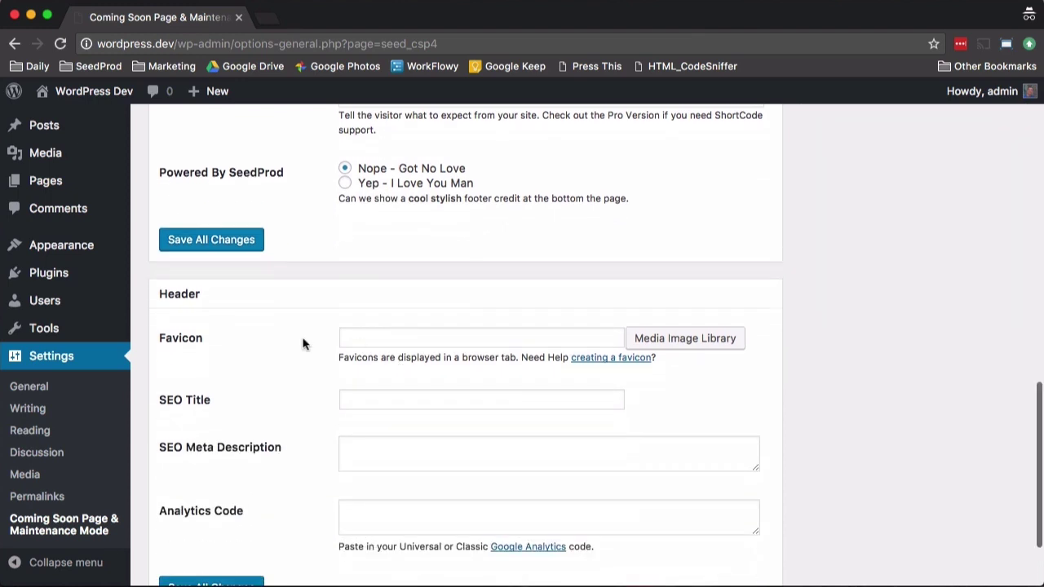
{"action": "scroll", "coordinate": [384, 371], "scroll_direction": "down", "scroll_amount": 2}
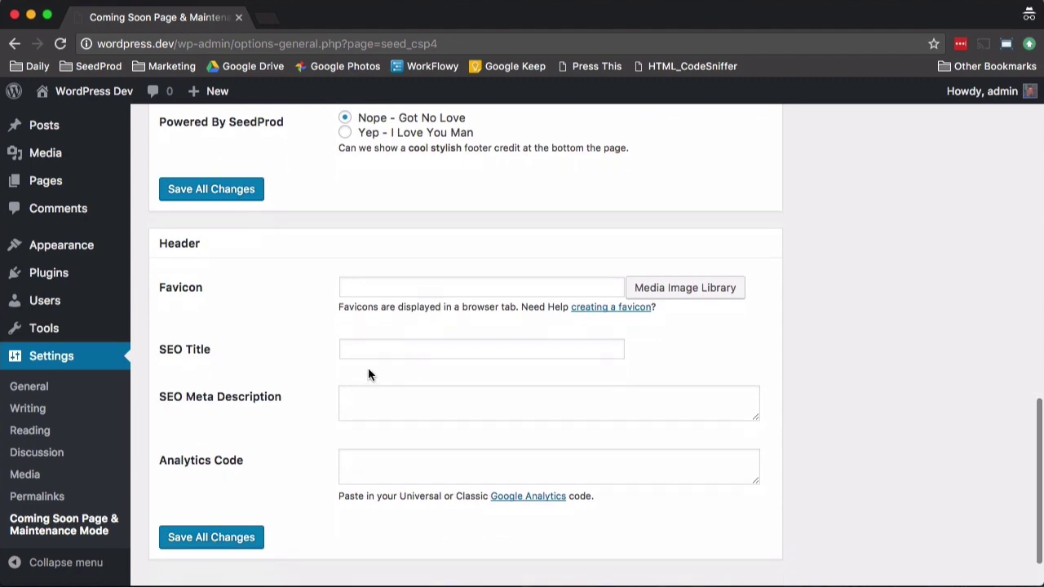
{"action": "scroll", "coordinate": [465, 443], "scroll_direction": "up", "scroll_amount": 1}
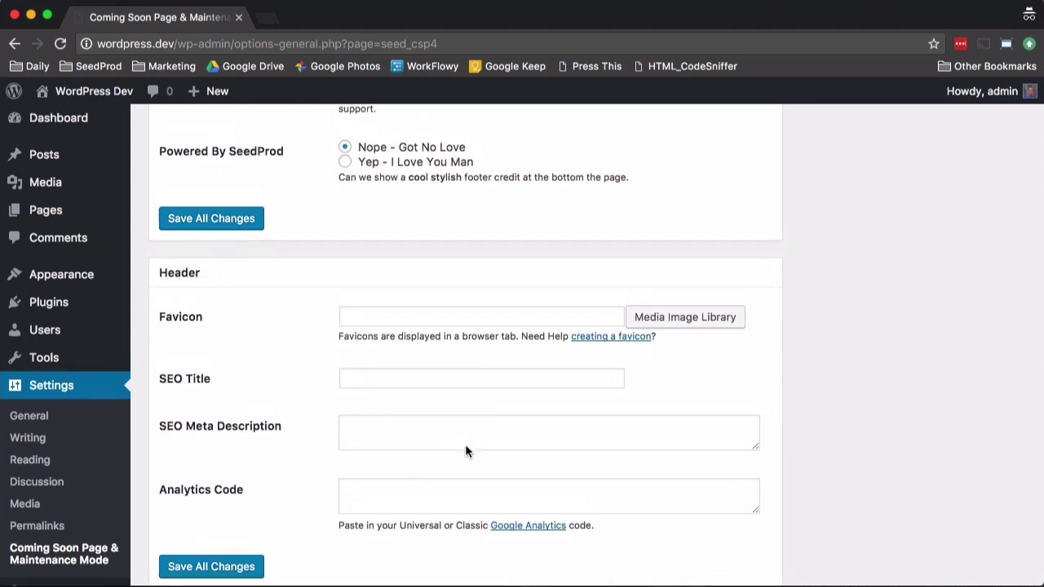
Step: Save all changes, then return from the live preview to the settings tab
{"action": "left_click", "coordinate": [212, 231]}
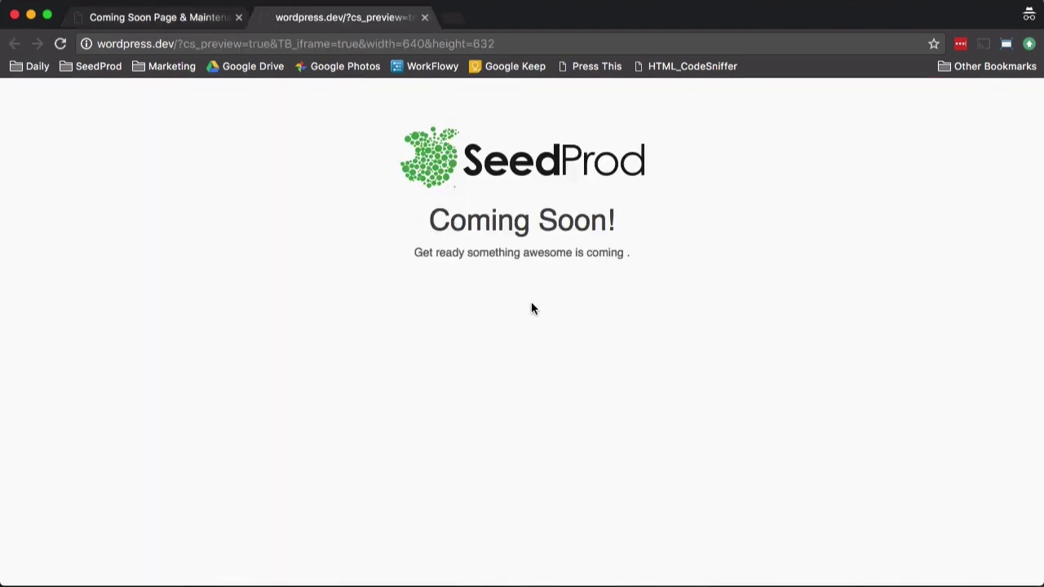
{"action": "left_click", "coordinate": [124, 17]}
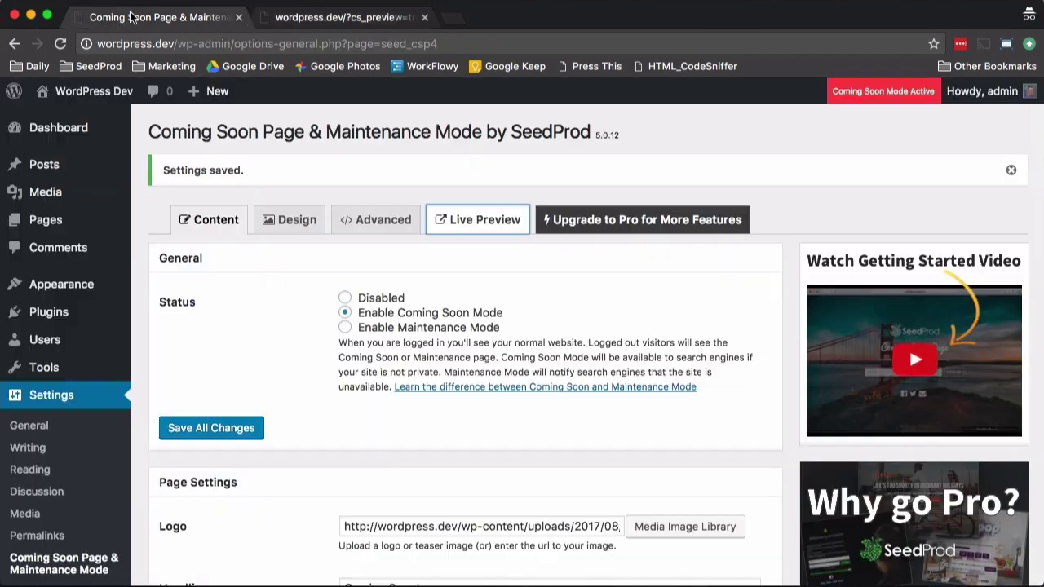
Step: On the Design tab, upload seedprod.com-bridge.jpg as the background image
{"action": "left_click", "coordinate": [287, 232]}
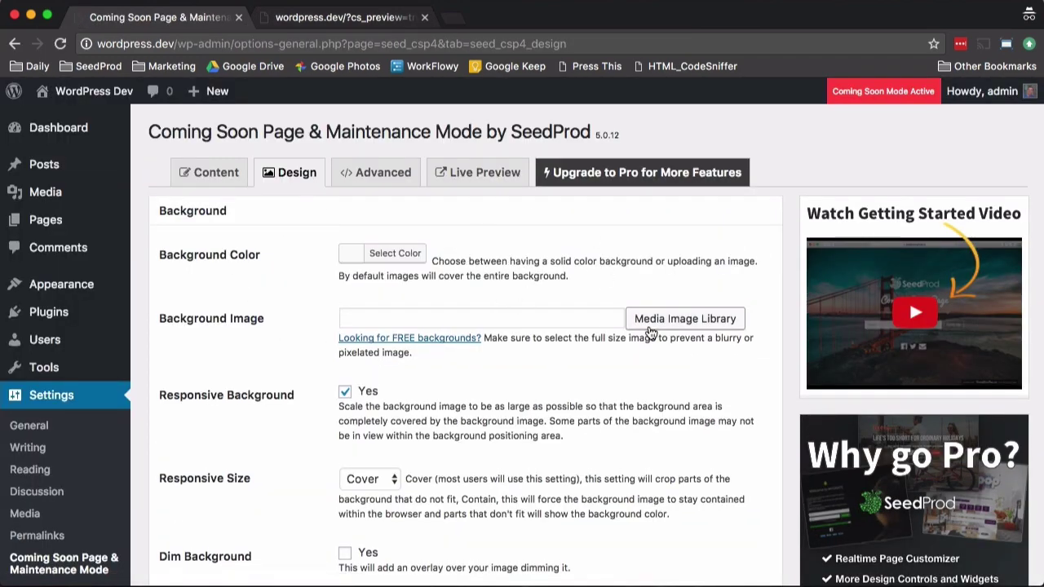
{"action": "left_click", "coordinate": [642, 321]}
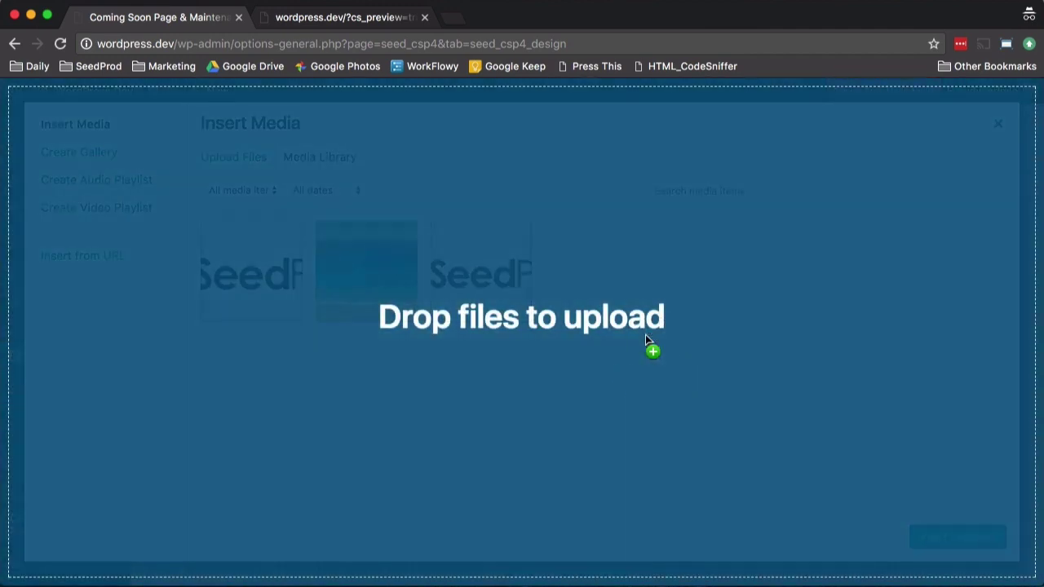
{"action": "left_click_drag", "start_coordinate": [653, 343], "coordinate": [644, 336]}
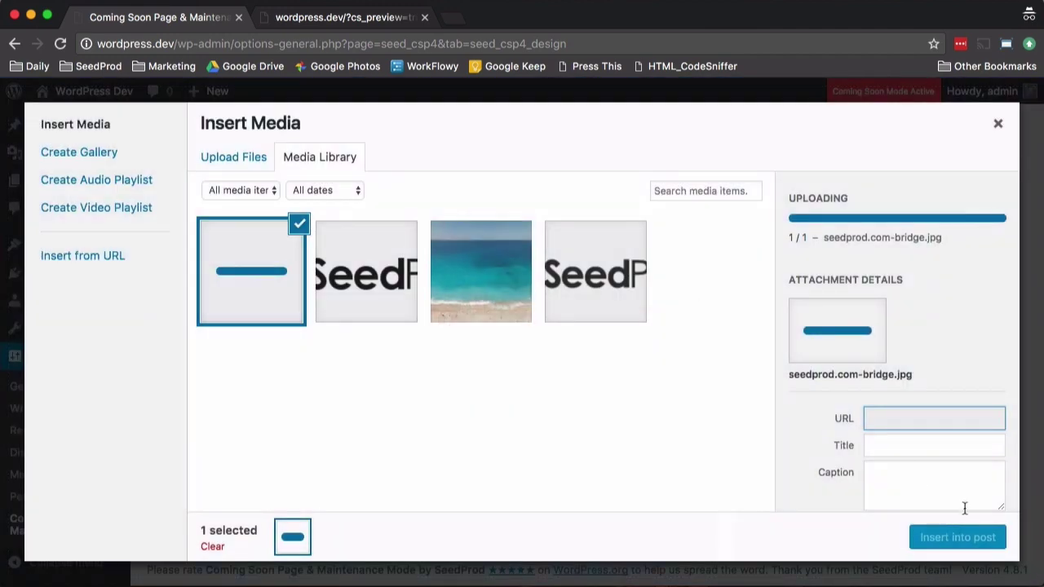
{"action": "left_click", "coordinate": [958, 538]}
Step: Set both the Text Color and the Headline Color to white
{"action": "scroll", "coordinate": [557, 383], "scroll_direction": "down", "scroll_amount": 2}
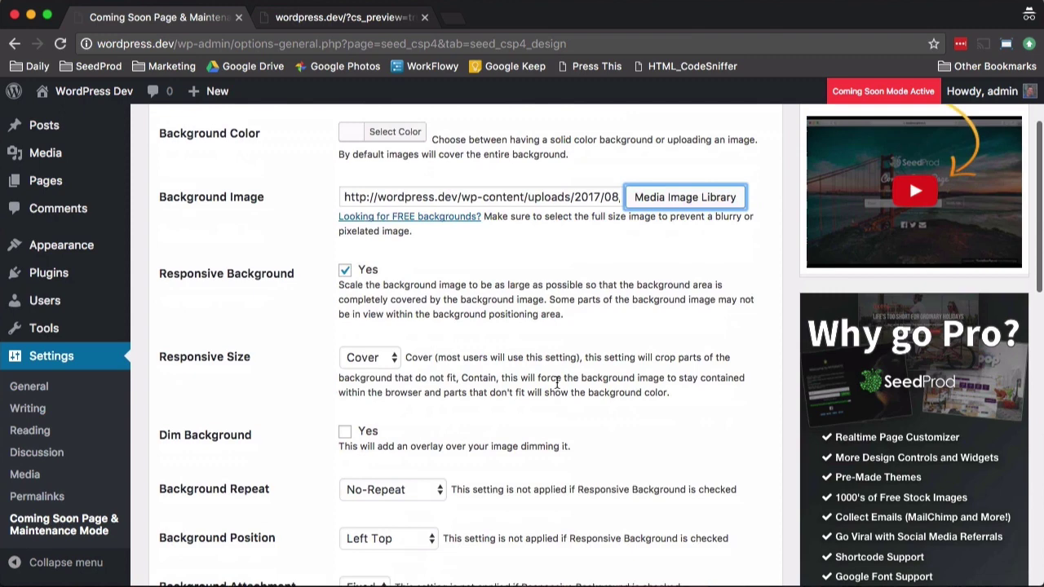
{"action": "scroll", "coordinate": [558, 383], "scroll_direction": "down", "scroll_amount": 3}
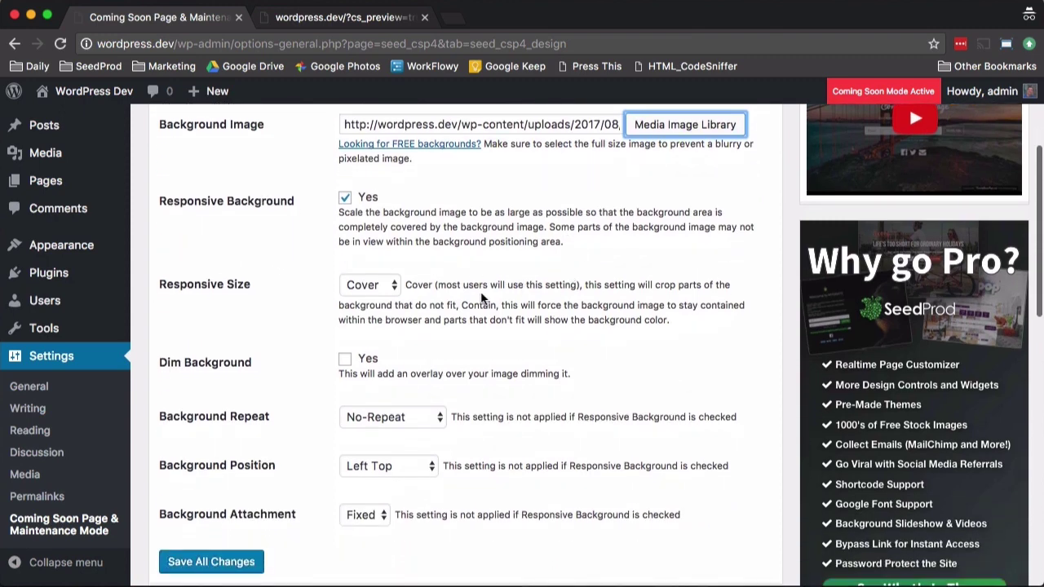
{"action": "scroll", "coordinate": [385, 391], "scroll_direction": "down", "scroll_amount": 1}
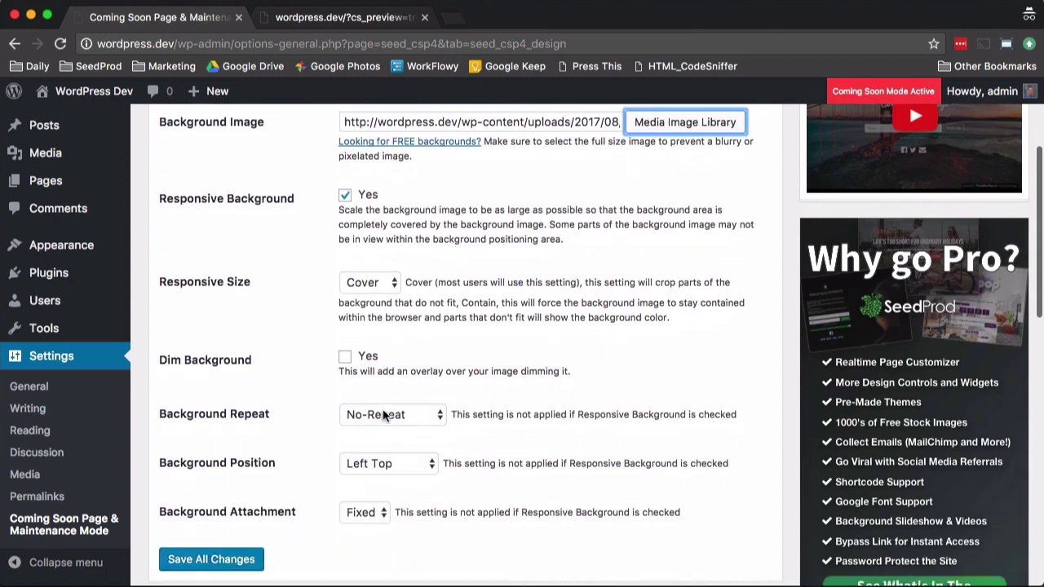
{"action": "scroll", "coordinate": [466, 374], "scroll_direction": "down", "scroll_amount": 15}
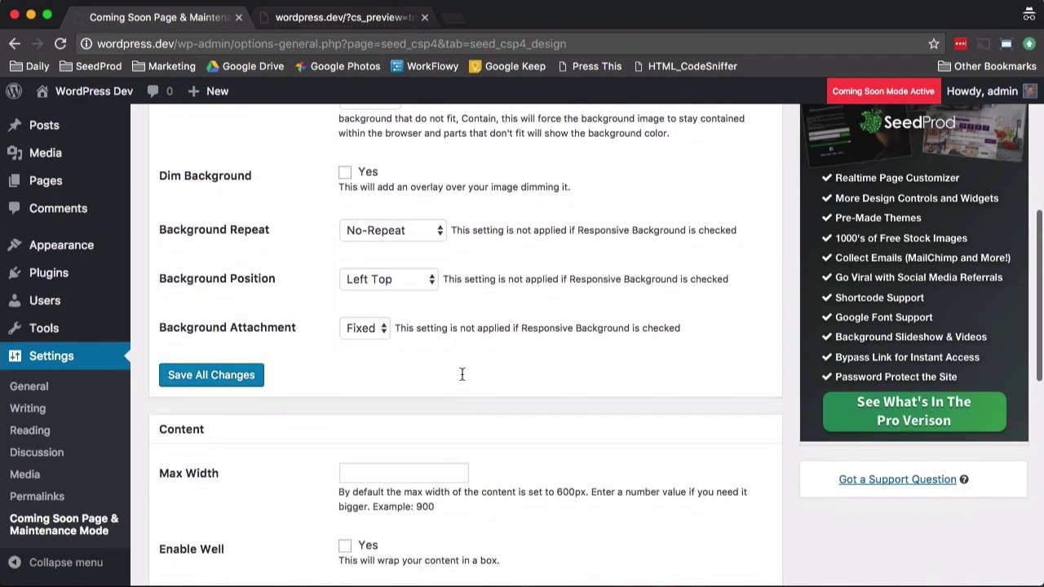
{"action": "scroll", "coordinate": [466, 373], "scroll_direction": "down", "scroll_amount": 5}
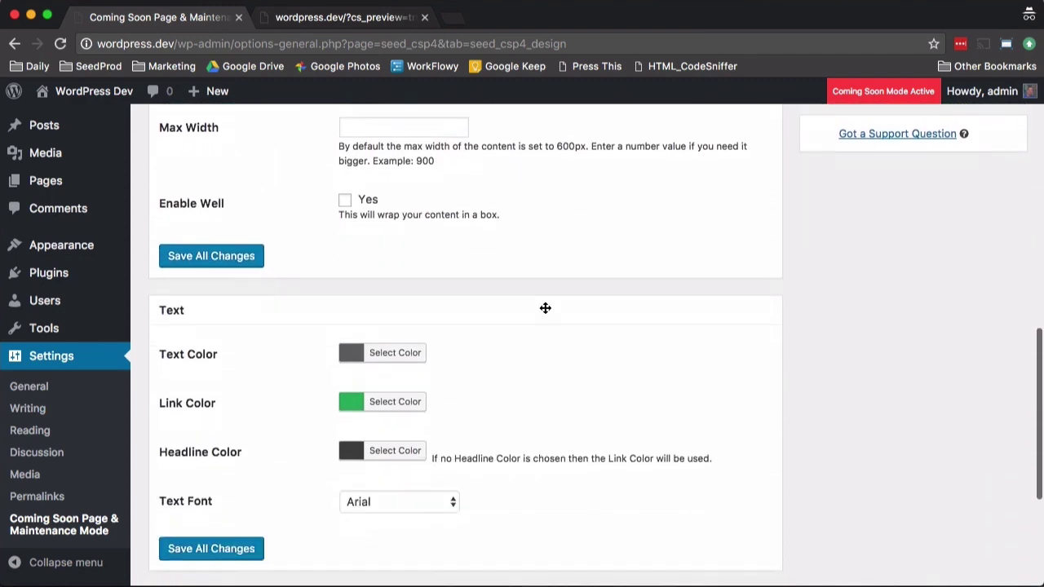
{"action": "scroll", "coordinate": [612, 401], "scroll_direction": "up", "scroll_amount": 1}
{"action": "left_click", "coordinate": [380, 376]}
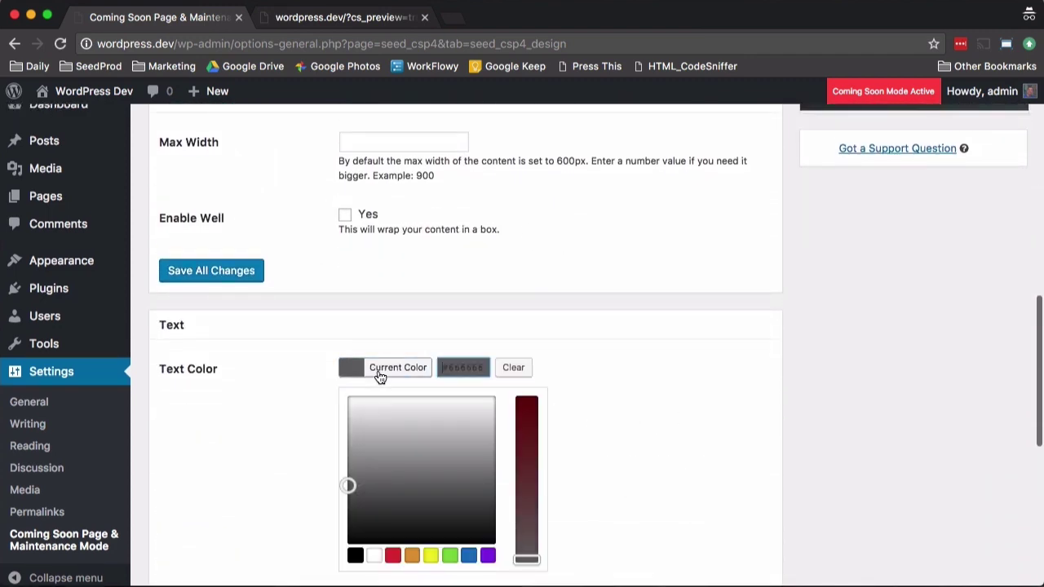
{"action": "left_click", "coordinate": [351, 400]}
{"action": "left_click", "coordinate": [285, 373]}
{"action": "left_click", "coordinate": [385, 473]}
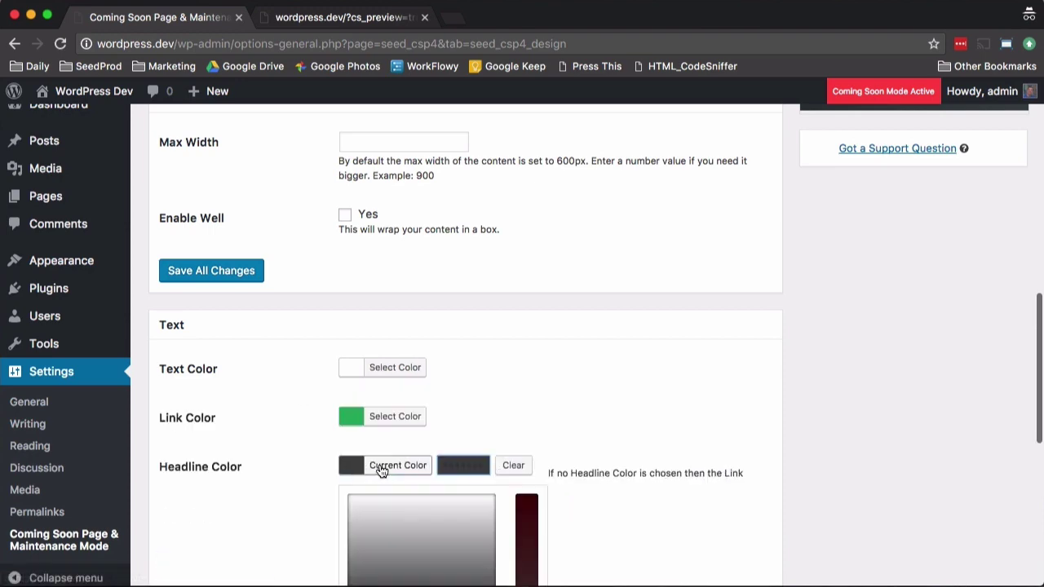
{"action": "left_click", "coordinate": [346, 498]}
{"action": "left_click", "coordinate": [292, 389]}
Step: Turn on Dim Background for the bridge photo
{"action": "scroll", "coordinate": [287, 375], "scroll_direction": "up", "scroll_amount": 10}
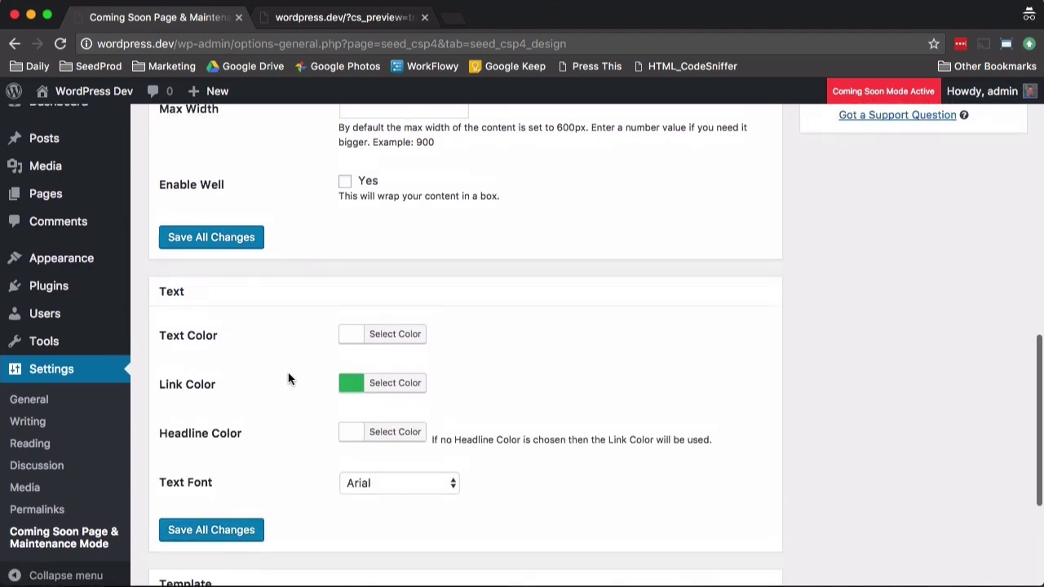
{"action": "left_click", "coordinate": [342, 274]}
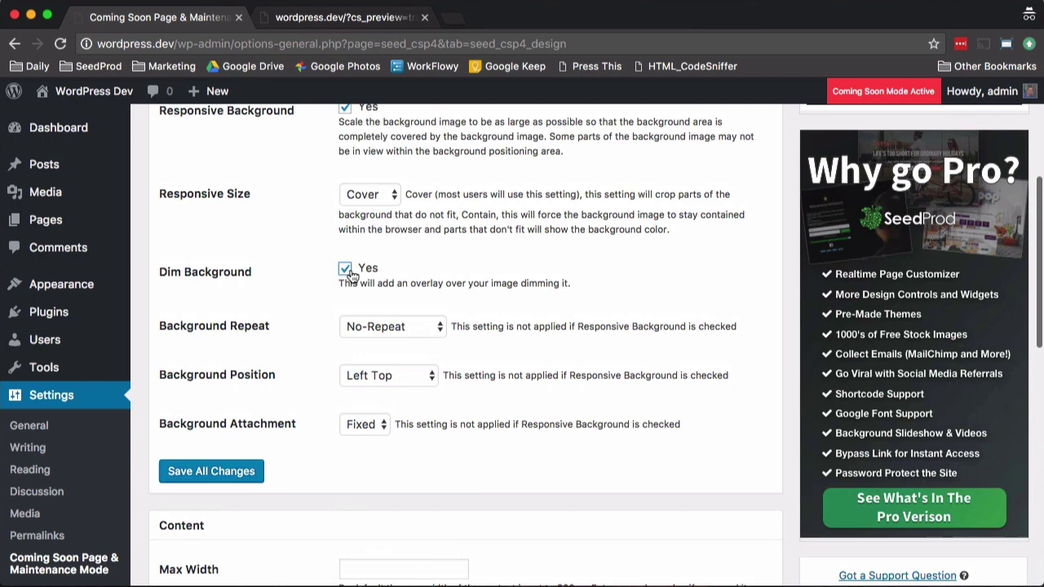
{"action": "scroll", "coordinate": [504, 372], "scroll_direction": "down", "scroll_amount": 12}
{"action": "scroll", "coordinate": [503, 381], "scroll_direction": "down", "scroll_amount": 5}
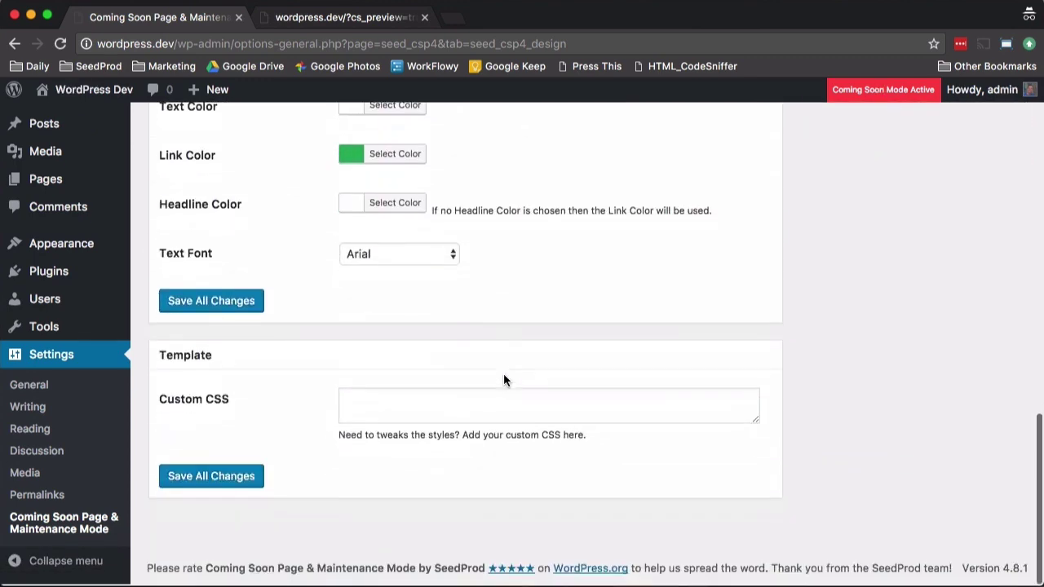
Step: Save the design settings, then return from the preview to the settings tab
{"action": "left_click", "coordinate": [211, 303]}
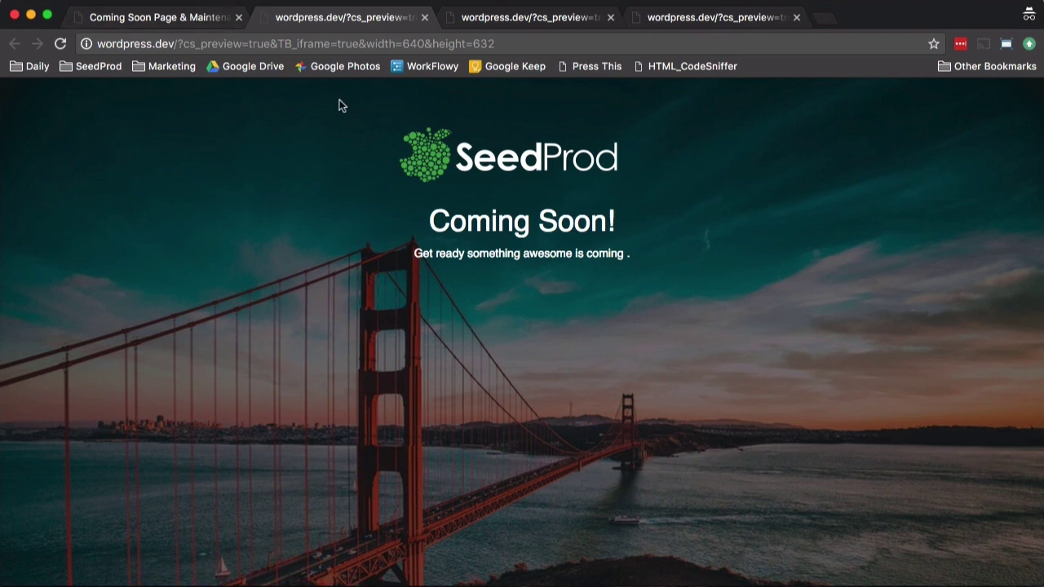
{"action": "left_click", "coordinate": [133, 18]}
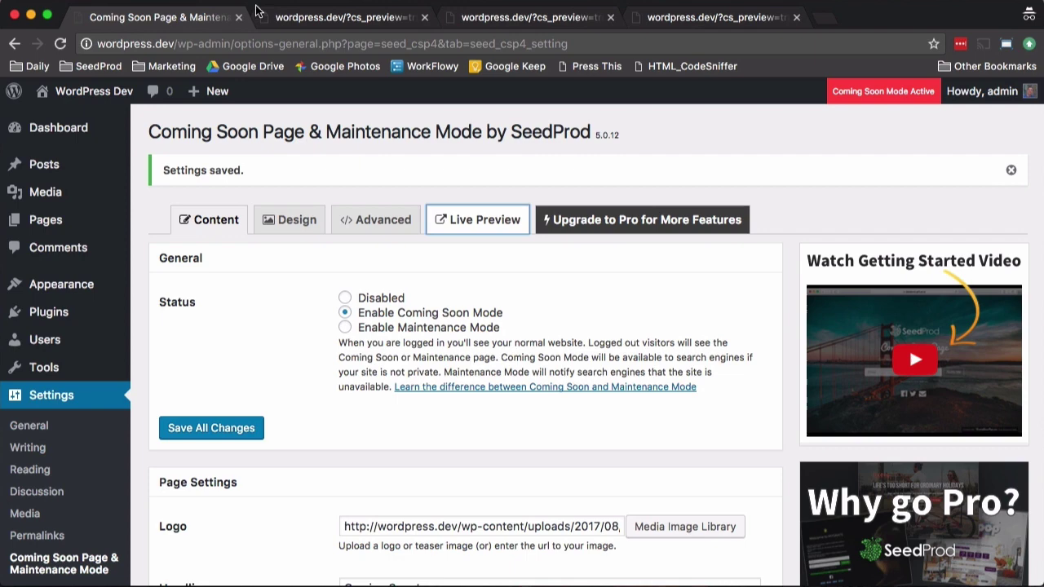
Step: Open the Advanced tab and review the empty Header Scripts, Footer Scripts and Custom HTML fields
{"action": "left_click", "coordinate": [366, 222]}
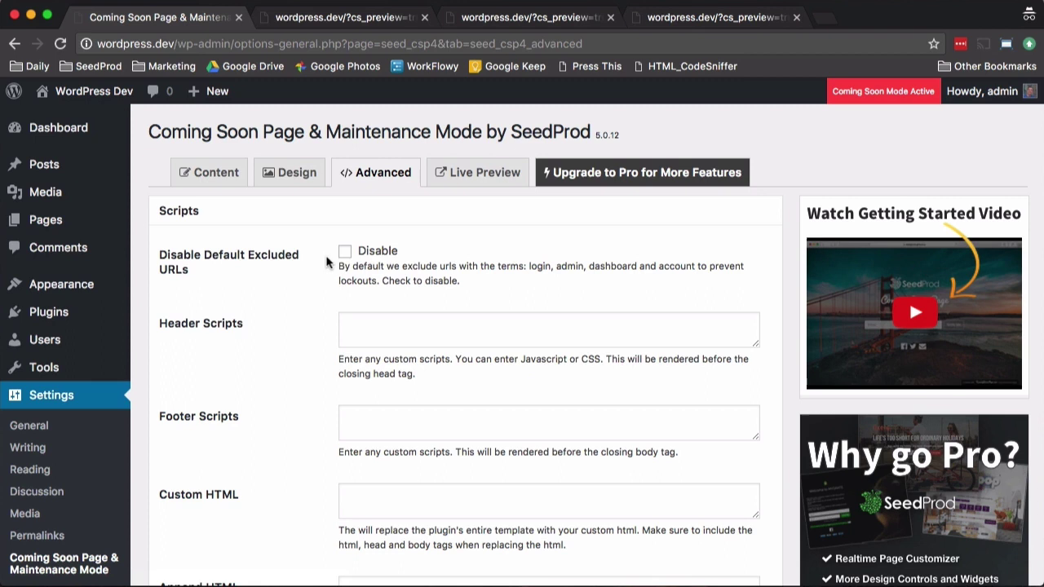
{"action": "scroll", "coordinate": [343, 269], "scroll_direction": "down", "scroll_amount": 2}
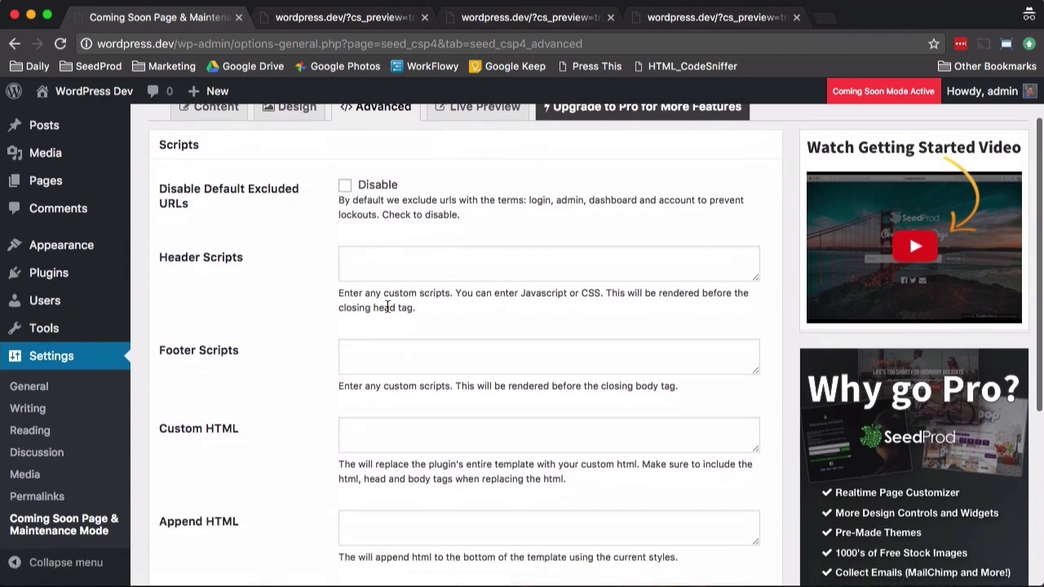
{"action": "scroll", "coordinate": [387, 307], "scroll_direction": "down", "scroll_amount": 1}
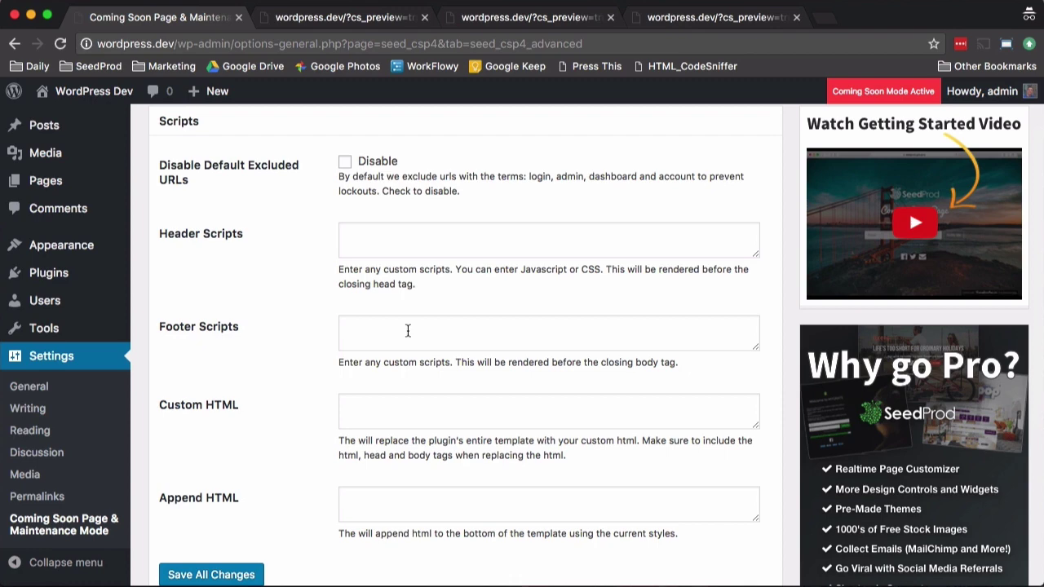
{"action": "scroll", "coordinate": [408, 330], "scroll_direction": "down", "scroll_amount": 1}
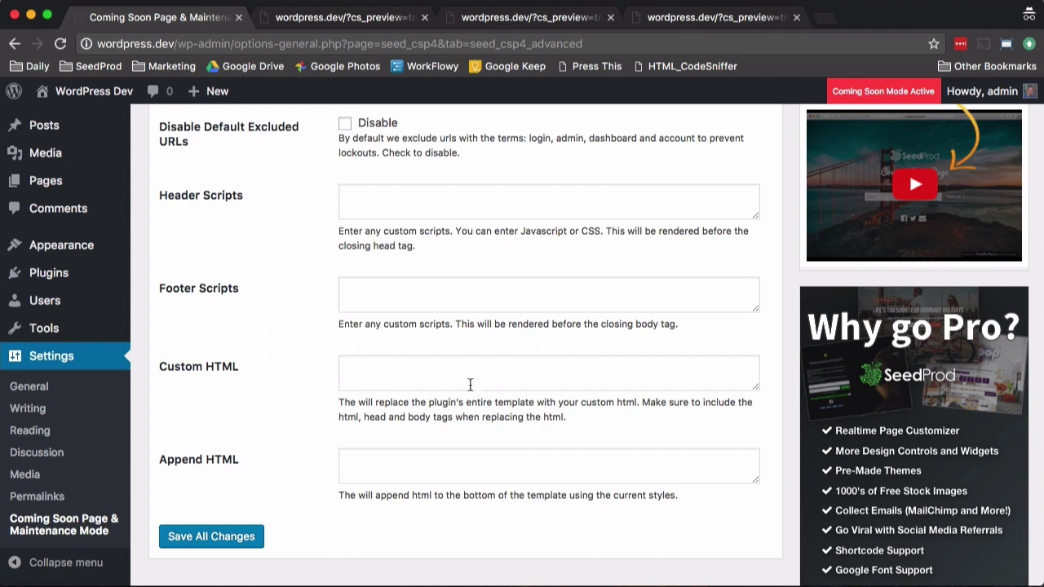
{"action": "scroll", "coordinate": [388, 463], "scroll_direction": "down", "scroll_amount": 2}
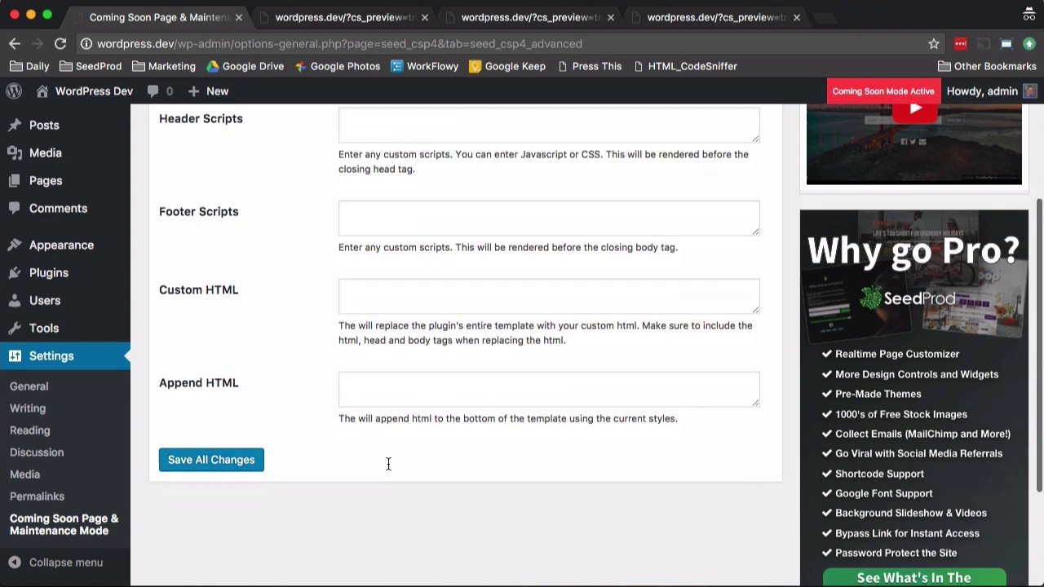
{"action": "scroll", "coordinate": [387, 461], "scroll_direction": "up", "scroll_amount": 5}
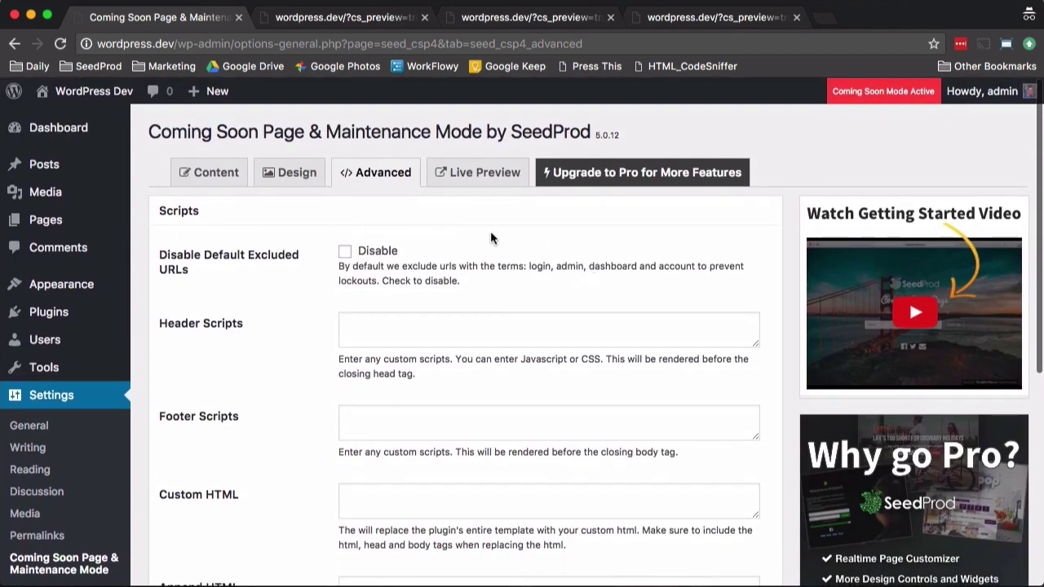
{"action": "scroll", "coordinate": [490, 238], "scroll_direction": "down", "scroll_amount": 1}
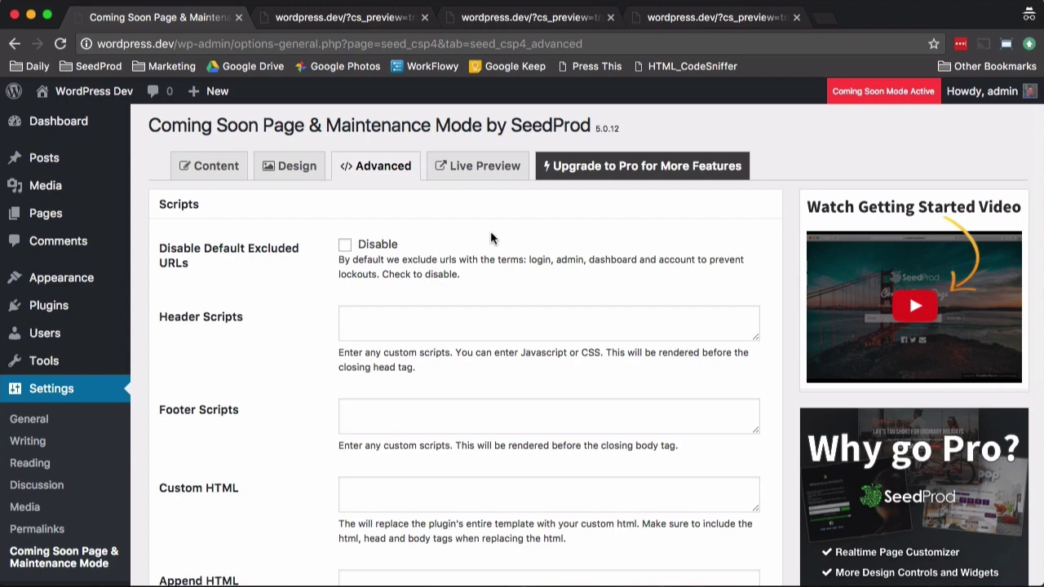
{"action": "scroll", "coordinate": [490, 235], "scroll_direction": "down", "scroll_amount": 2}
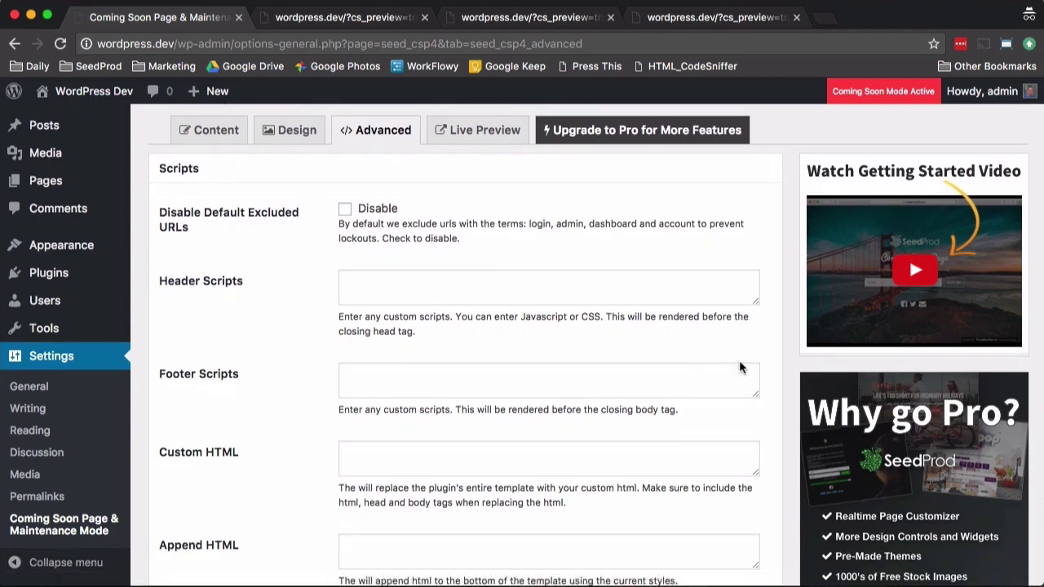
{"action": "scroll", "coordinate": [740, 367], "scroll_direction": "down", "scroll_amount": 10}
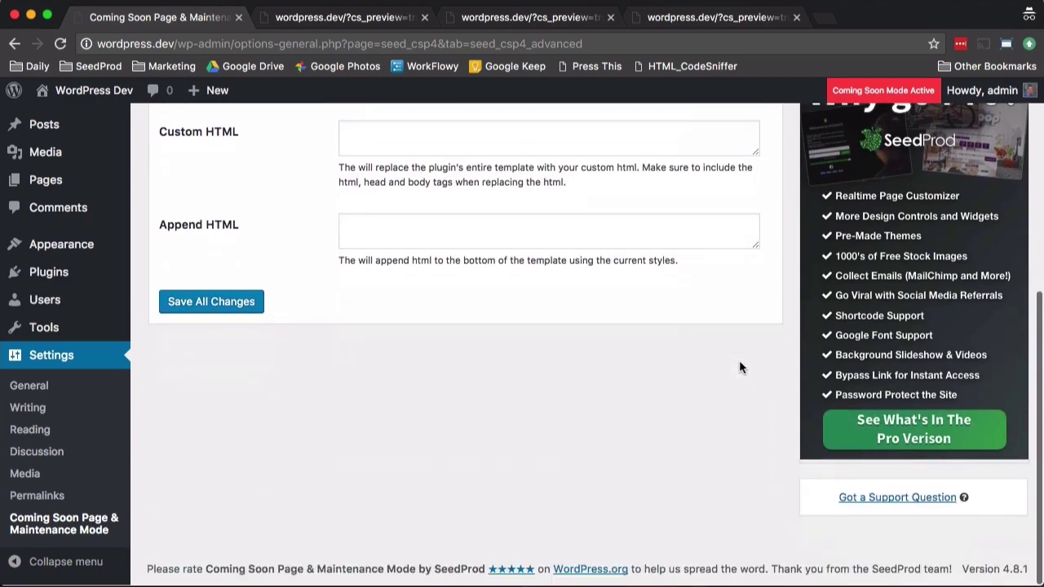
Step: Open 'Got a Support Question' and browse the wordpress.org support topic list
{"action": "left_click", "coordinate": [869, 500]}
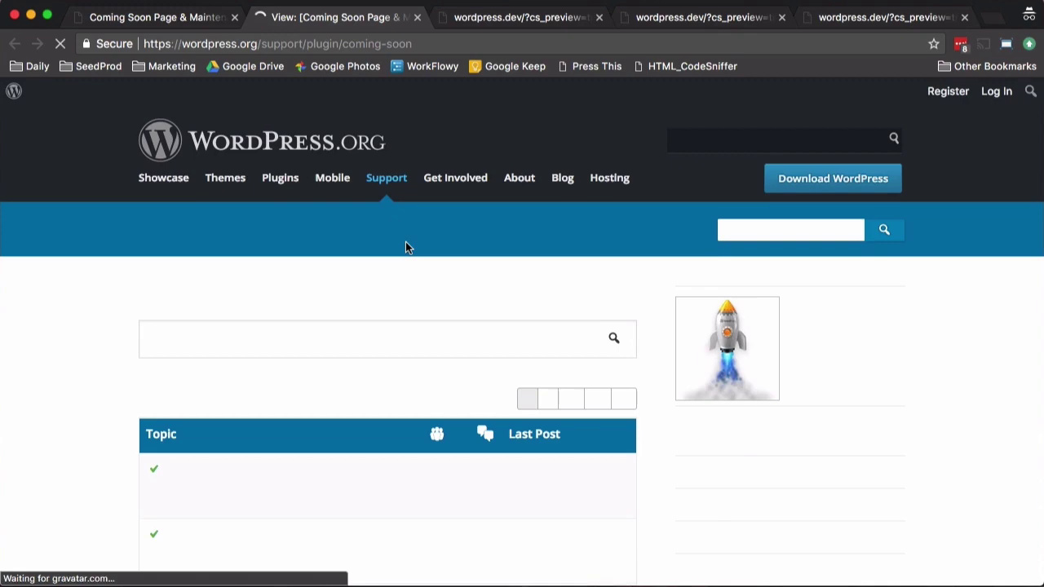
{"action": "scroll", "coordinate": [406, 241], "scroll_direction": "down", "scroll_amount": 5}
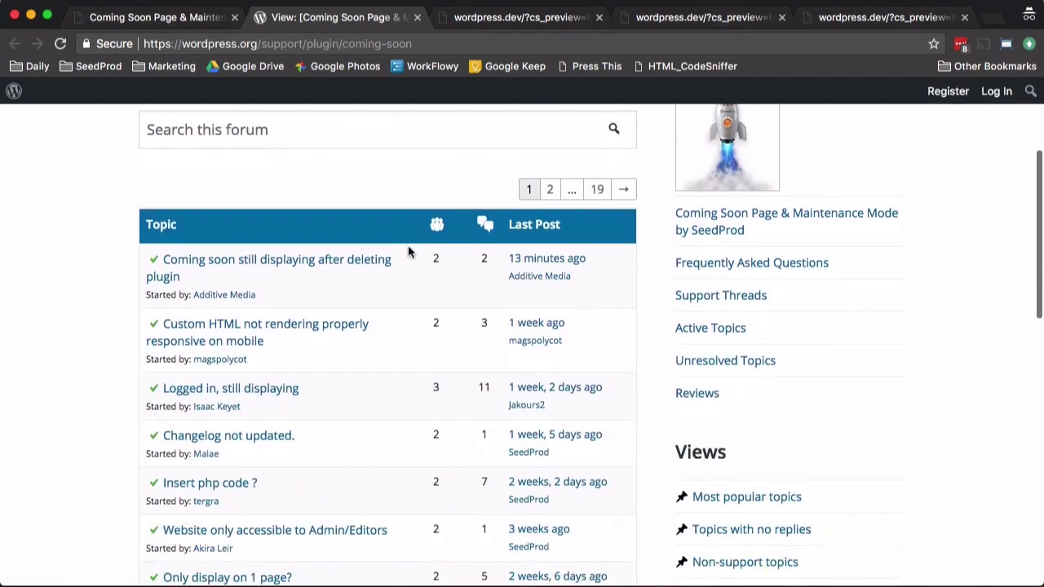
{"action": "scroll", "coordinate": [408, 249], "scroll_direction": "down", "scroll_amount": 3}
{"action": "scroll", "coordinate": [410, 249], "scroll_direction": "up", "scroll_amount": 8}
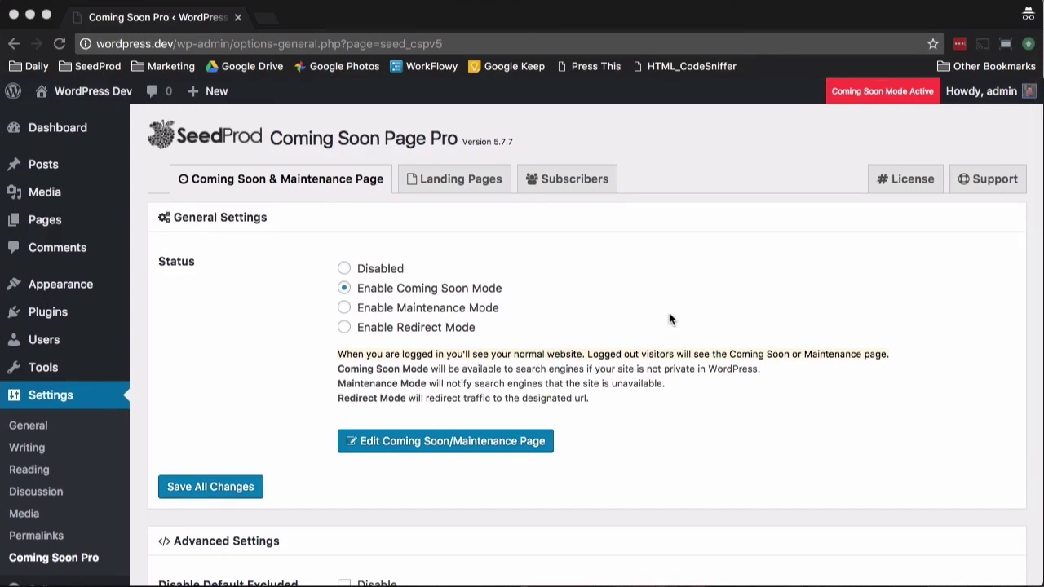
Step: Enter a secret bypass phrase under Access Controls to generate the bypass URL
{"action": "scroll", "coordinate": [667, 313], "scroll_direction": "down", "scroll_amount": 8}
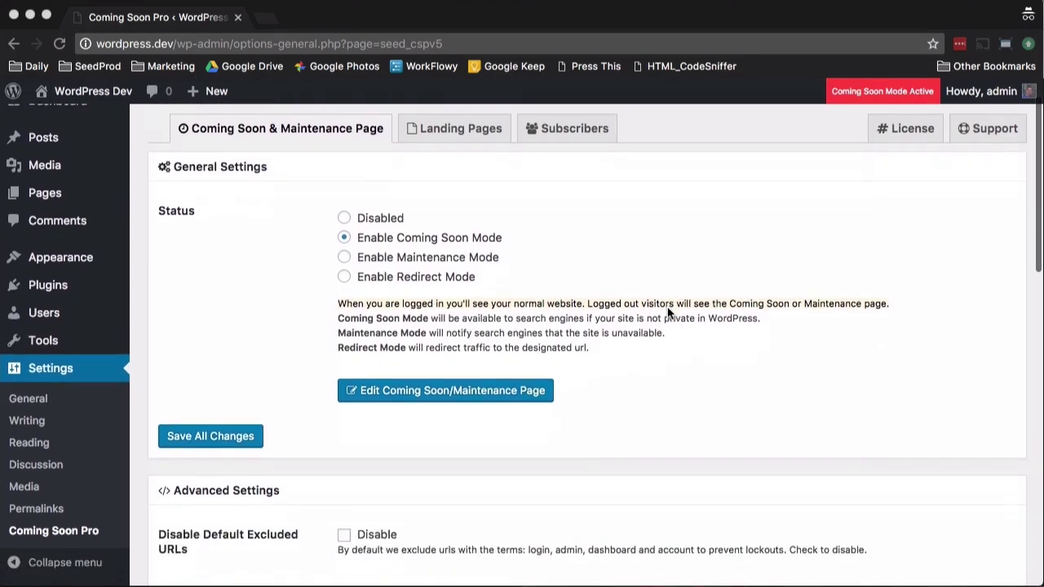
{"action": "scroll", "coordinate": [667, 314], "scroll_direction": "down", "scroll_amount": 4}
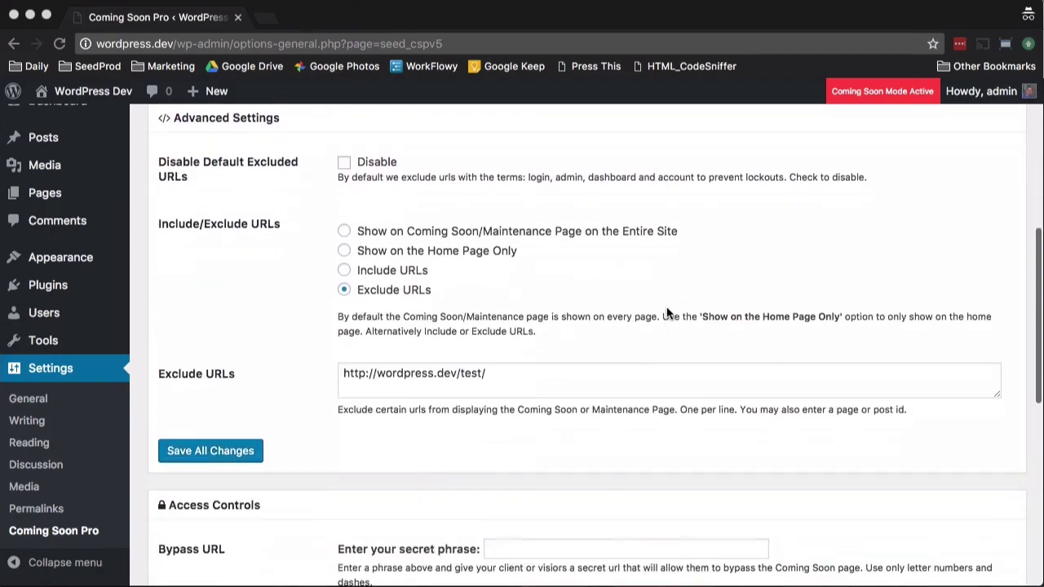
{"action": "scroll", "coordinate": [582, 278], "scroll_direction": "up", "scroll_amount": 4}
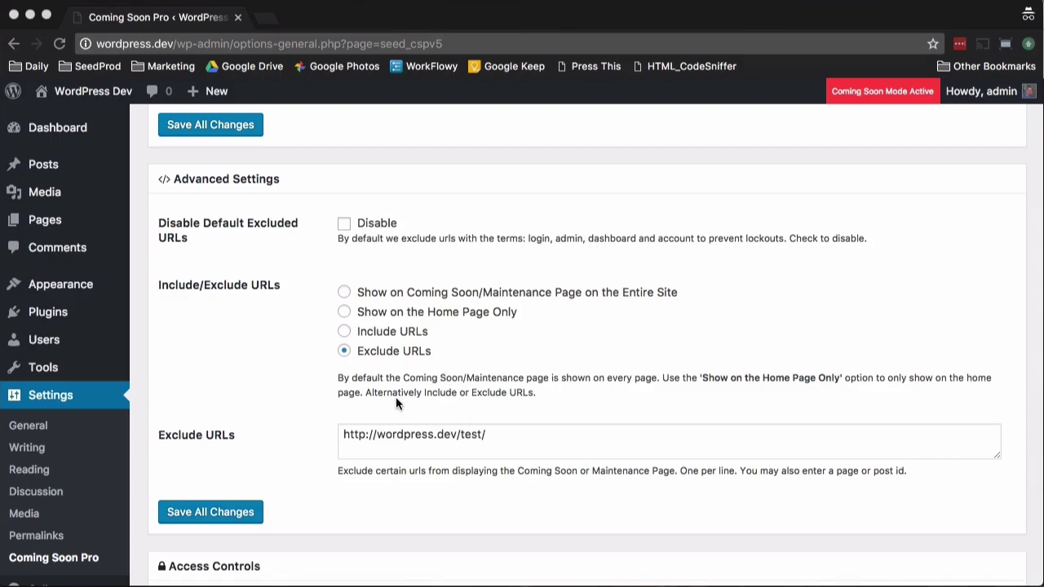
{"action": "scroll", "coordinate": [397, 403], "scroll_direction": "down", "scroll_amount": 4}
{"action": "scroll", "coordinate": [397, 403], "scroll_direction": "down", "scroll_amount": 5}
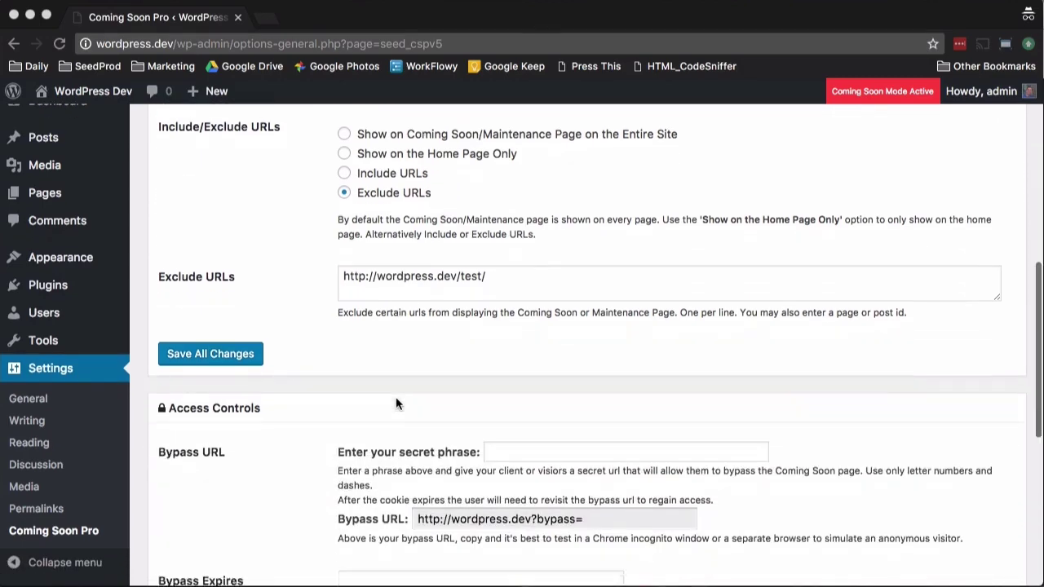
{"action": "scroll", "coordinate": [395, 403], "scroll_direction": "down", "scroll_amount": 1}
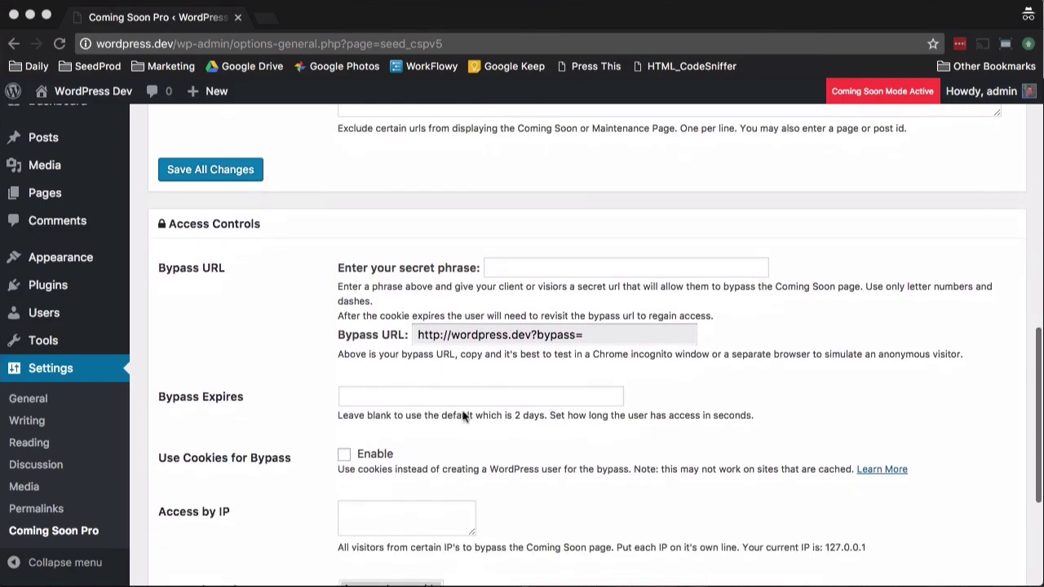
{"action": "left_click", "coordinate": [515, 266]}
{"action": "type", "text": "letmein"}
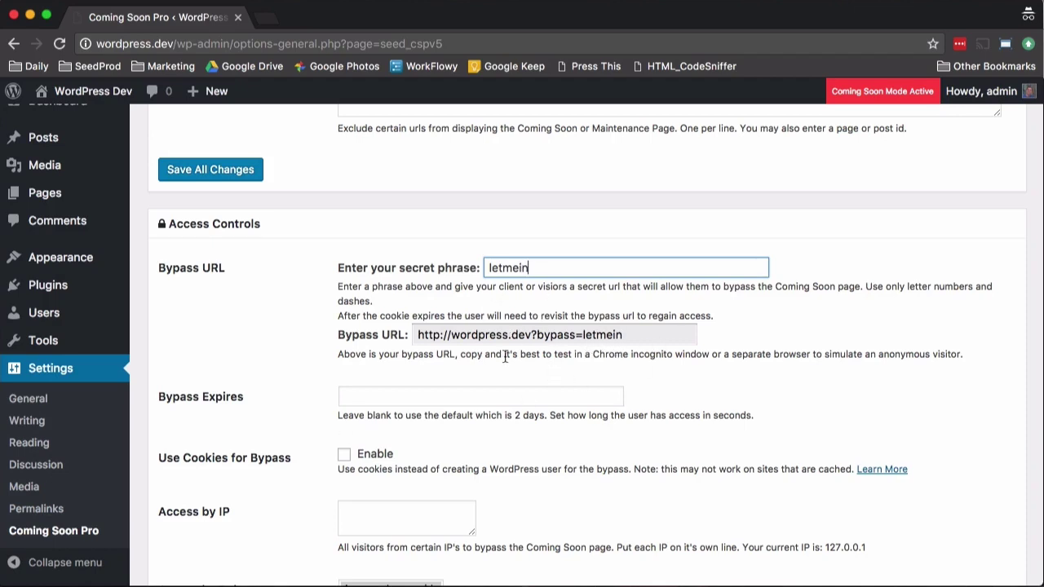
{"action": "scroll", "coordinate": [477, 337], "scroll_direction": "down", "scroll_amount": 5}
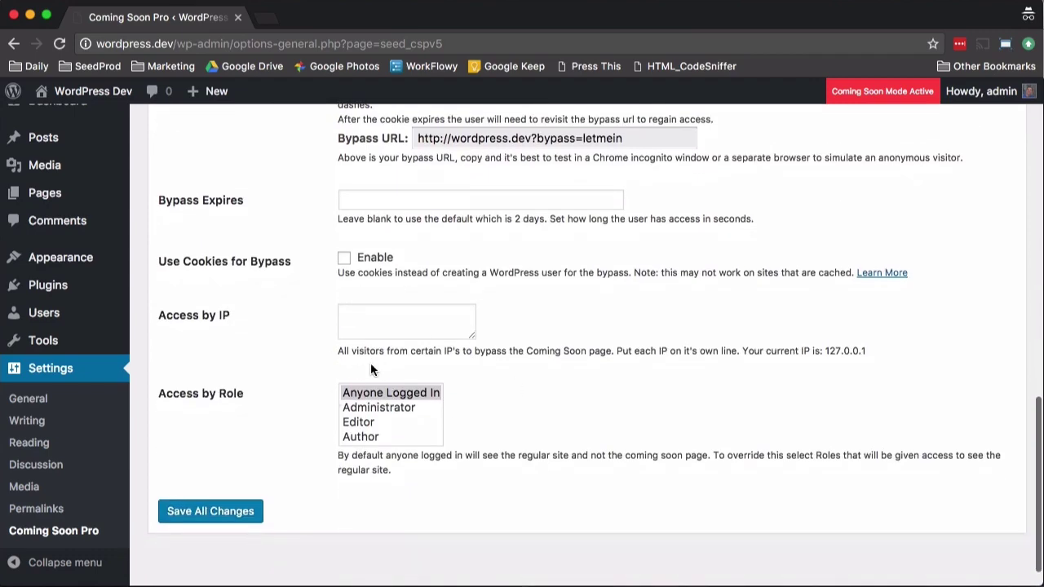
{"action": "scroll", "coordinate": [382, 367], "scroll_direction": "up", "scroll_amount": 15}
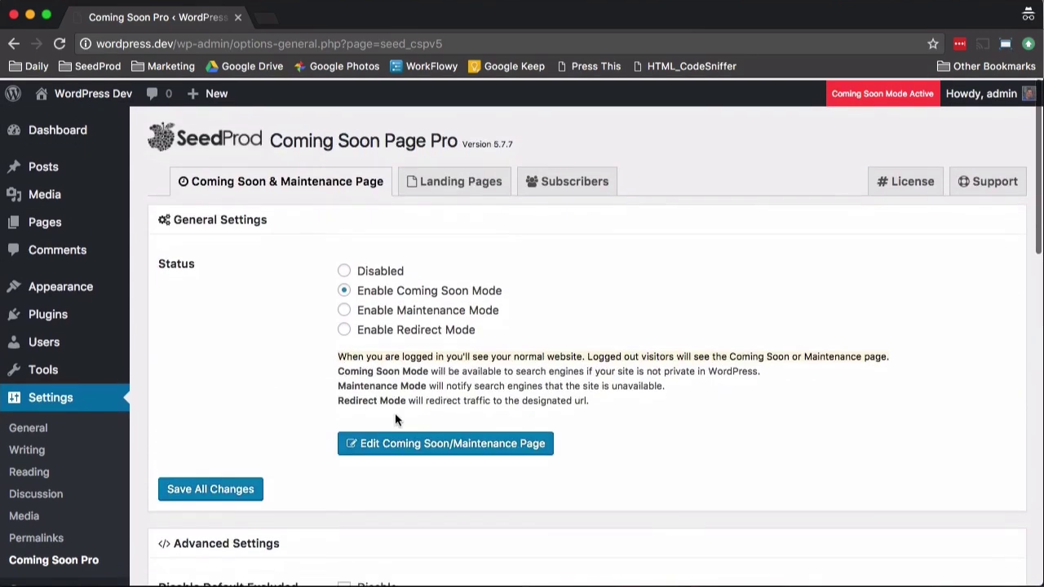
Step: In the page customizer, apply the teal network-pattern Coming Soon Pro Demo theme
{"action": "left_click", "coordinate": [393, 438]}
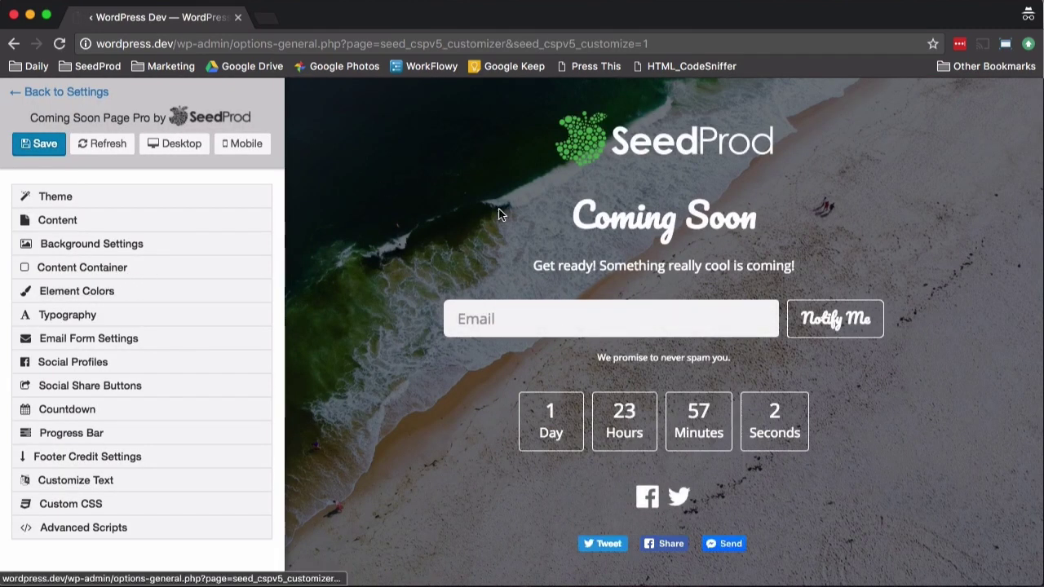
{"action": "left_click", "coordinate": [55, 197]}
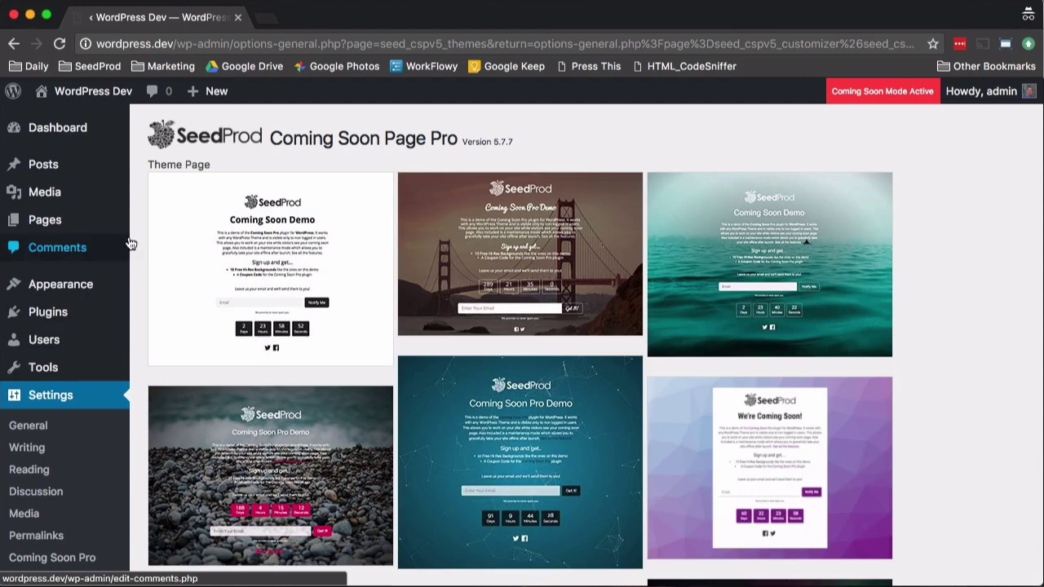
{"action": "left_click", "coordinate": [550, 423]}
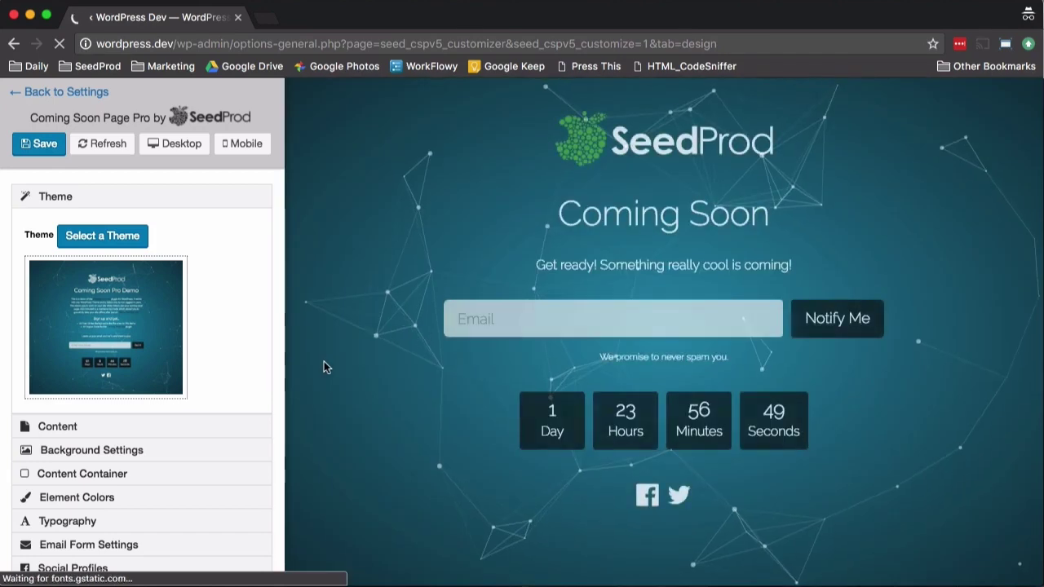
Step: Append '!!!' to the headline so it reads 'Coming Soon!!!'
{"action": "scroll", "coordinate": [88, 389], "scroll_direction": "down", "scroll_amount": 2}
{"action": "left_click", "coordinate": [72, 356]}
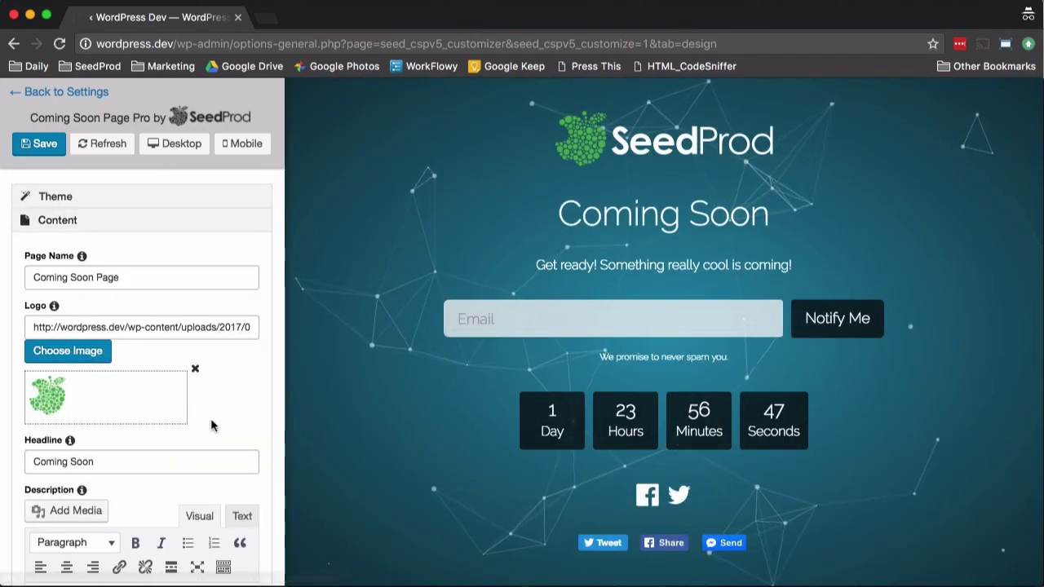
{"action": "left_click", "coordinate": [114, 421]}
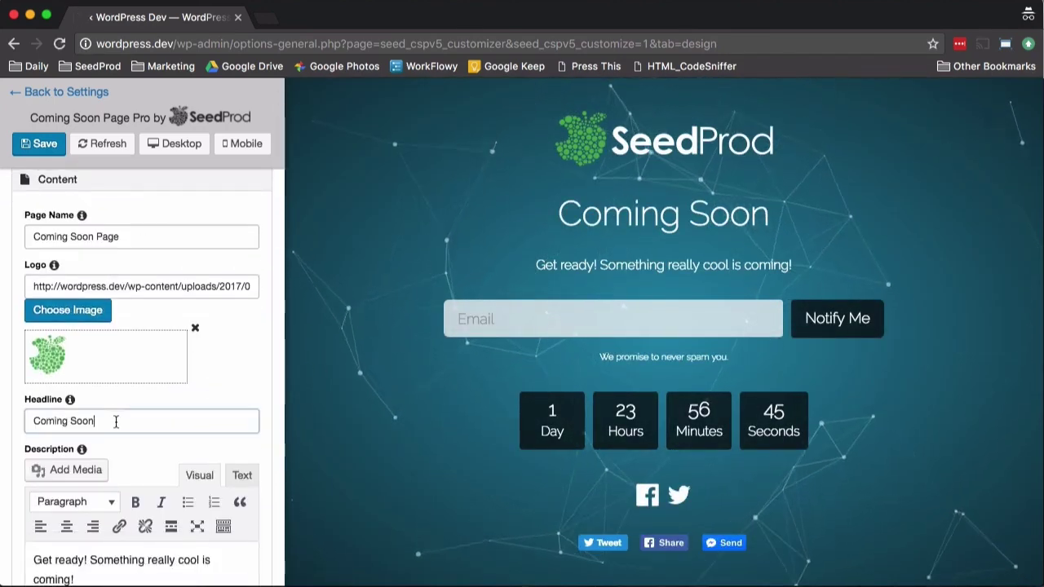
{"action": "type", "text": "!!!"}
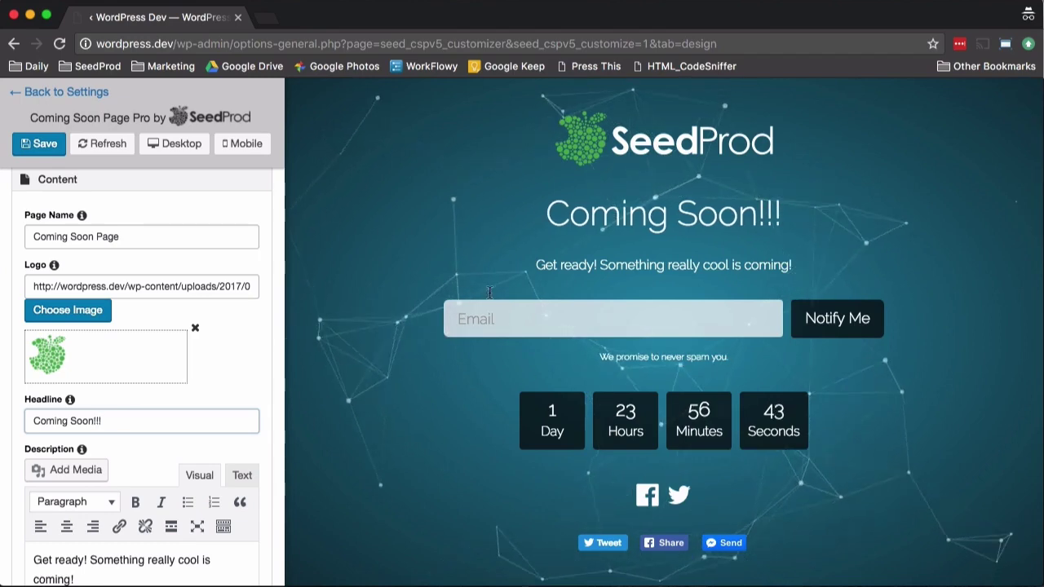
Step: Move Countdown above Form in the Sections Order
{"action": "scroll", "coordinate": [303, 357], "scroll_direction": "down", "scroll_amount": 1}
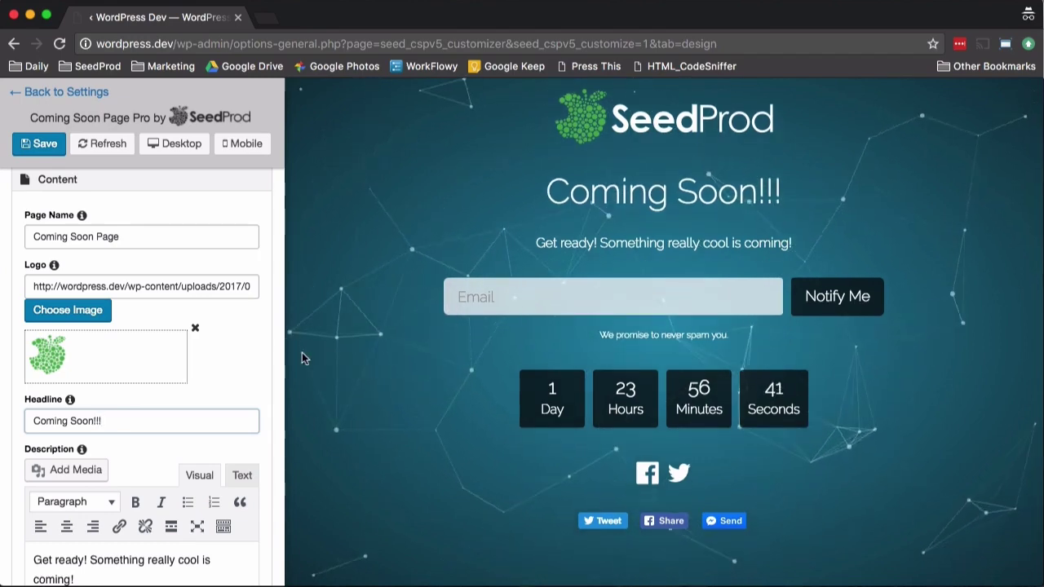
{"action": "scroll", "coordinate": [274, 393], "scroll_direction": "down", "scroll_amount": 5}
{"action": "scroll", "coordinate": [268, 392], "scroll_direction": "down", "scroll_amount": 5}
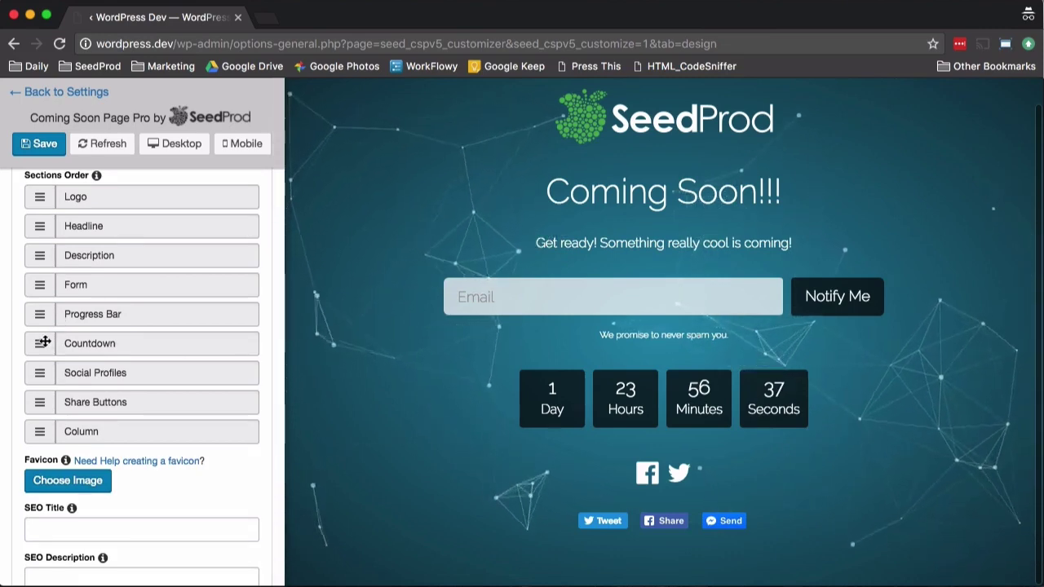
{"action": "left_click_drag", "start_coordinate": [40, 343], "coordinate": [37, 287]}
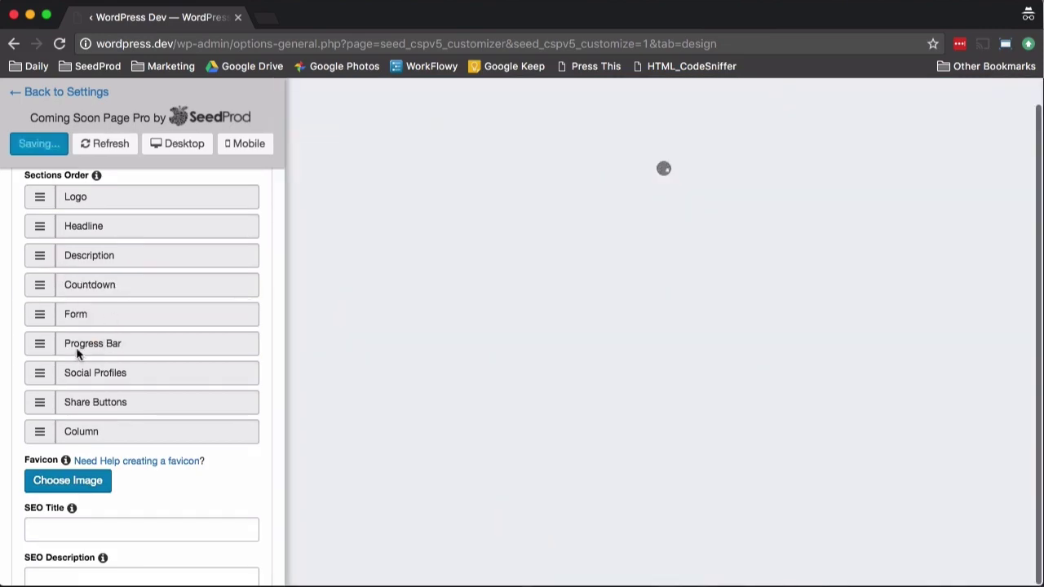
{"action": "scroll", "coordinate": [70, 525], "scroll_direction": "up", "scroll_amount": 2}
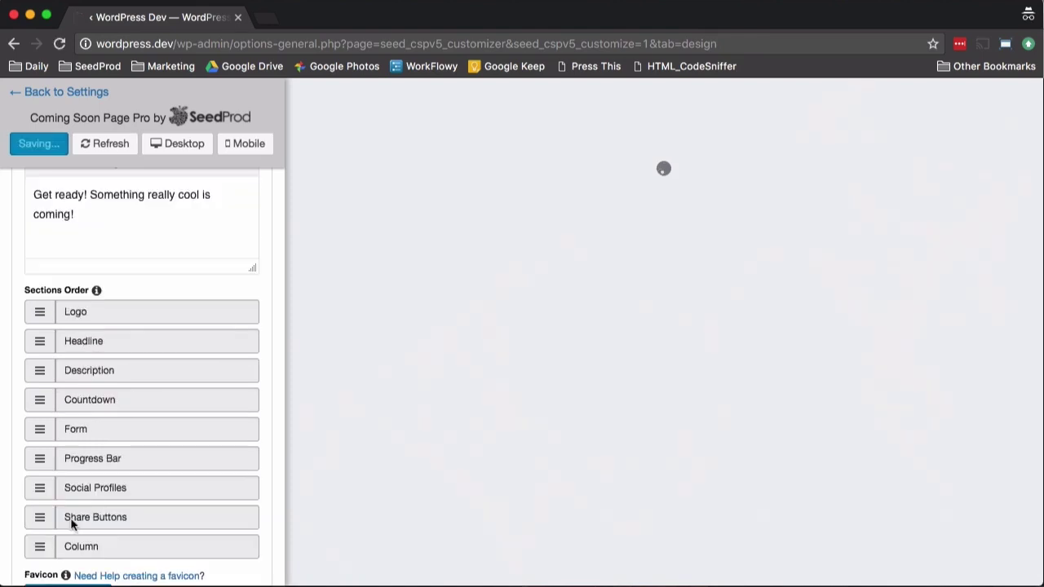
{"action": "scroll", "coordinate": [93, 508], "scroll_direction": "down", "scroll_amount": 8}
{"action": "scroll", "coordinate": [151, 336], "scroll_direction": "down", "scroll_amount": 5}
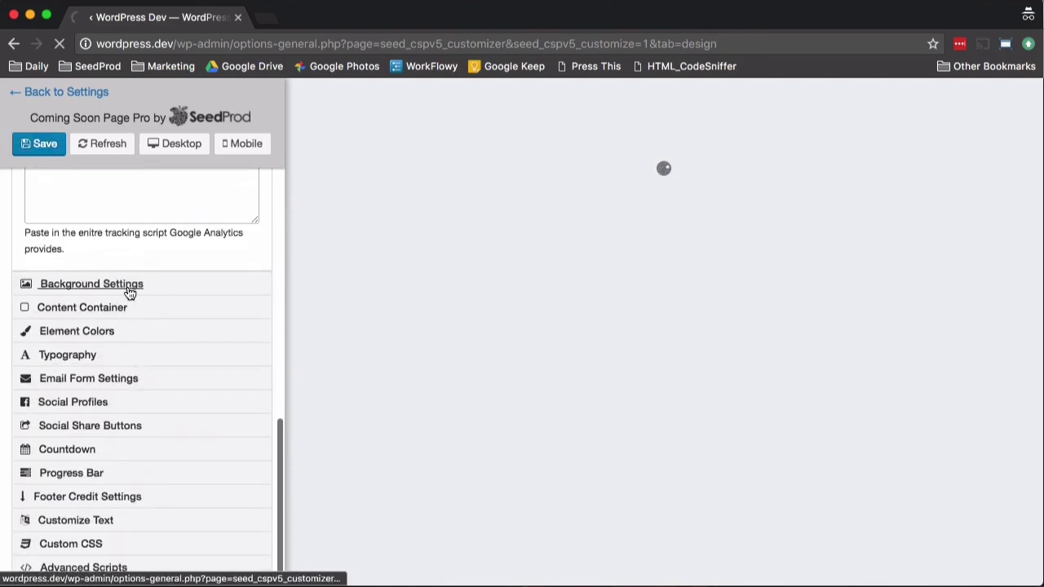
Step: Search the stock images for beach photos and set the beach-cliff photo as background
{"action": "left_click", "coordinate": [128, 285]}
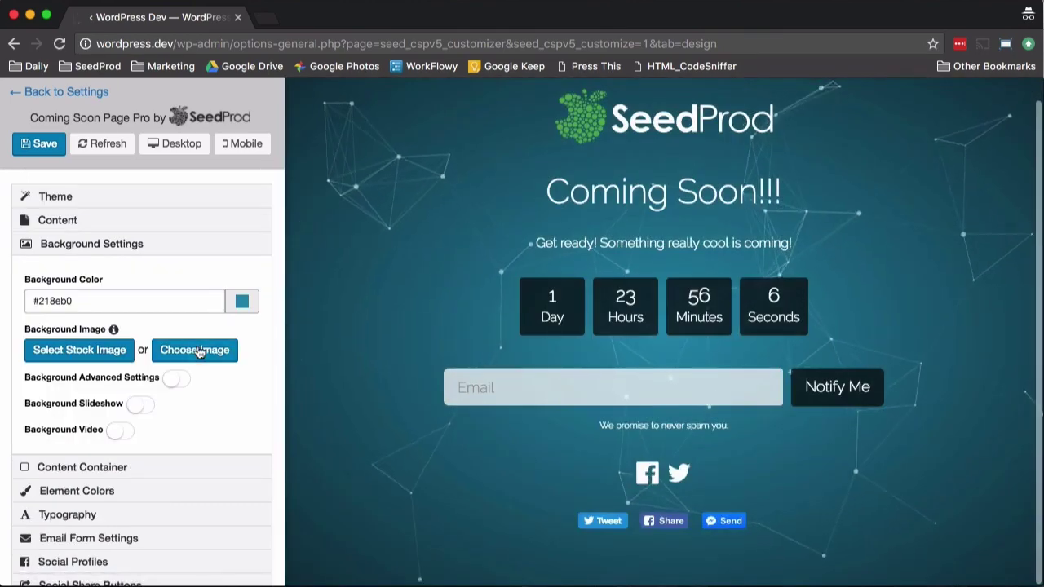
{"action": "left_click", "coordinate": [106, 353]}
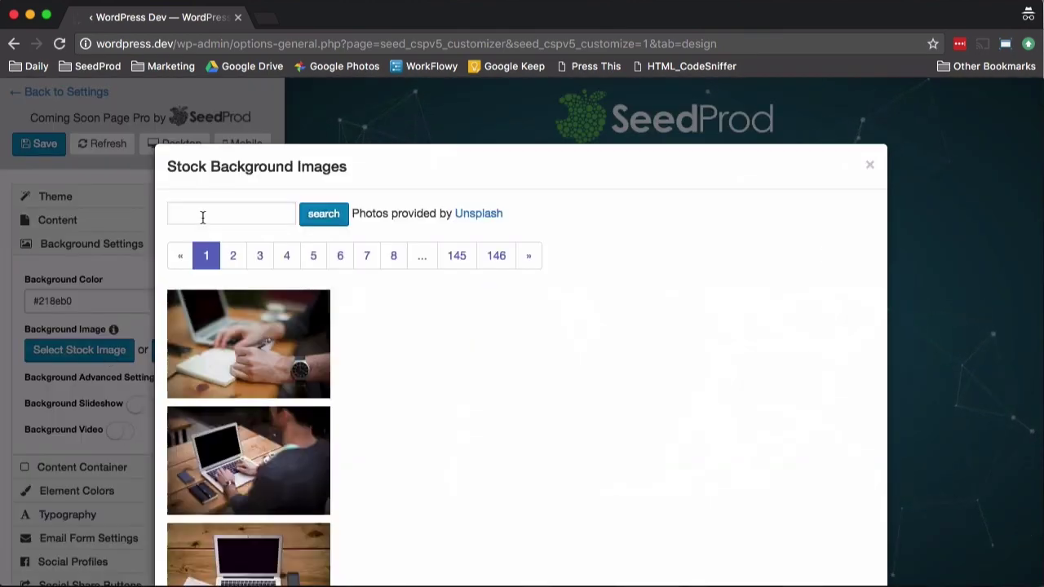
{"action": "left_click", "coordinate": [216, 220]}
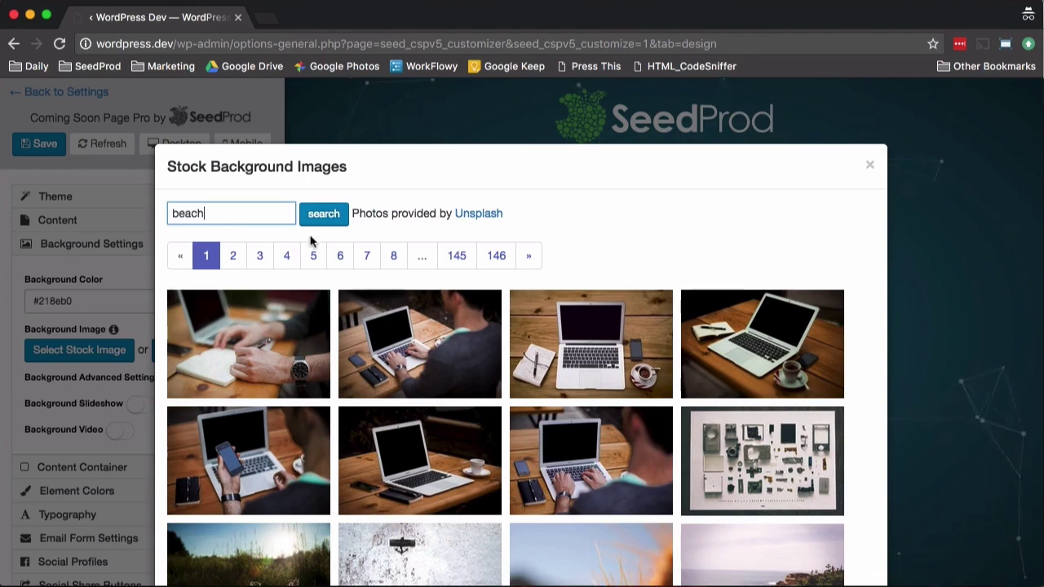
{"action": "key", "text": "Return"}
{"action": "scroll", "coordinate": [480, 353], "scroll_direction": "down", "scroll_amount": 4}
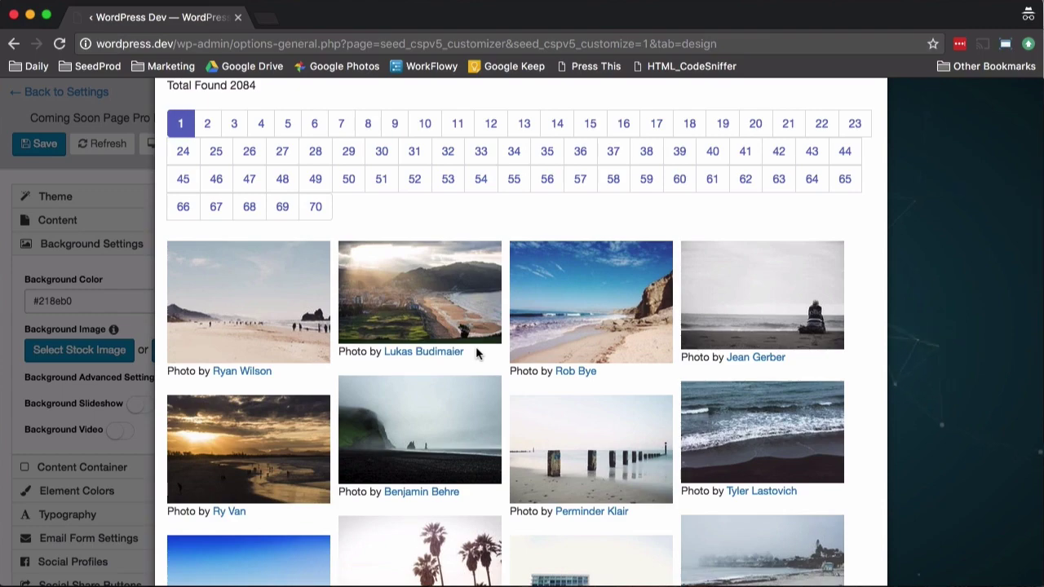
{"action": "scroll", "coordinate": [477, 354], "scroll_direction": "down", "scroll_amount": 7}
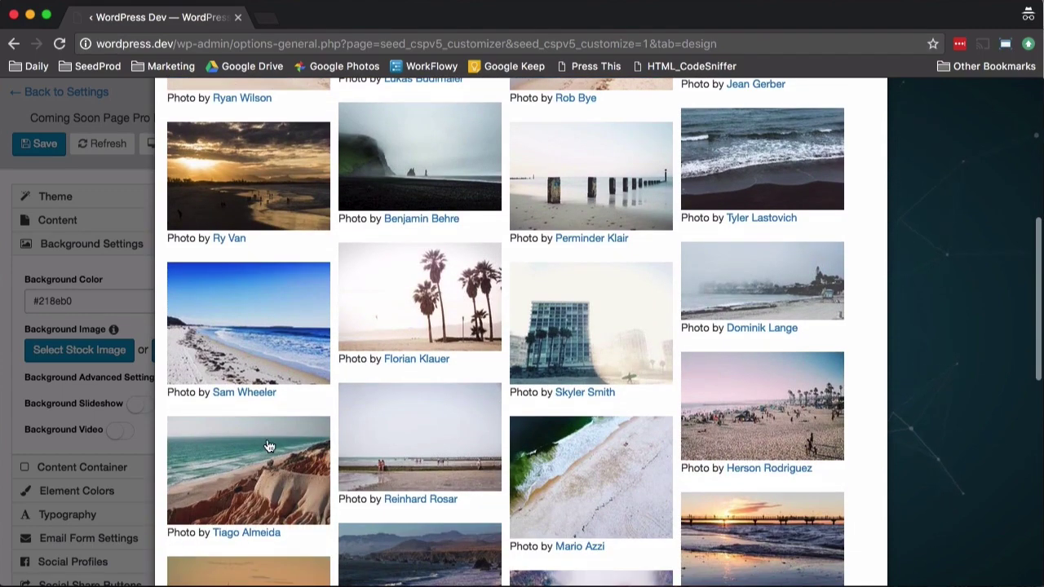
{"action": "left_click", "coordinate": [269, 447]}
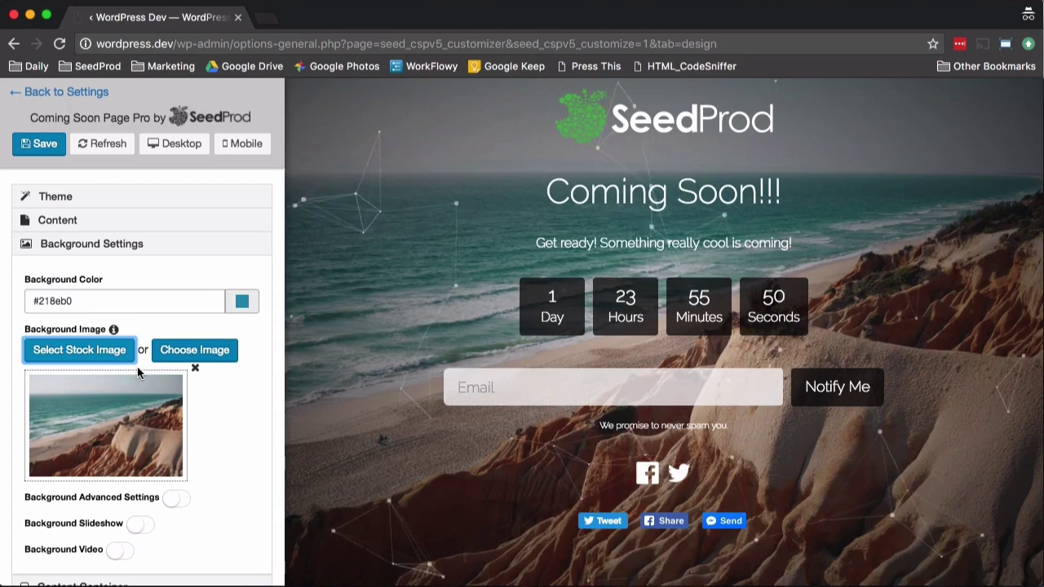
Step: Switch on the Background Video toggle in Background Settings
{"action": "scroll", "coordinate": [207, 367], "scroll_direction": "down", "scroll_amount": 3}
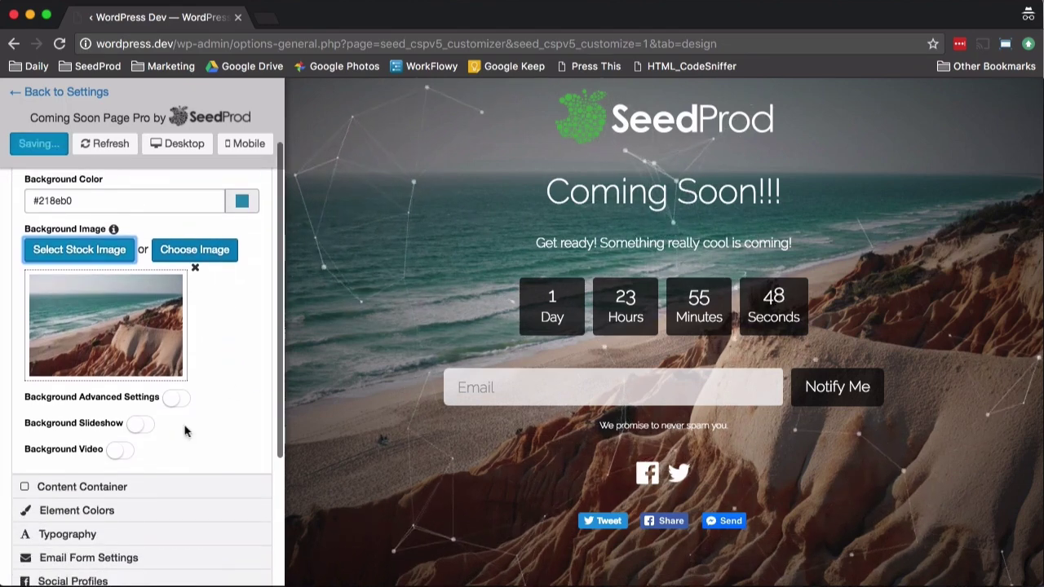
{"action": "left_click", "coordinate": [122, 449]}
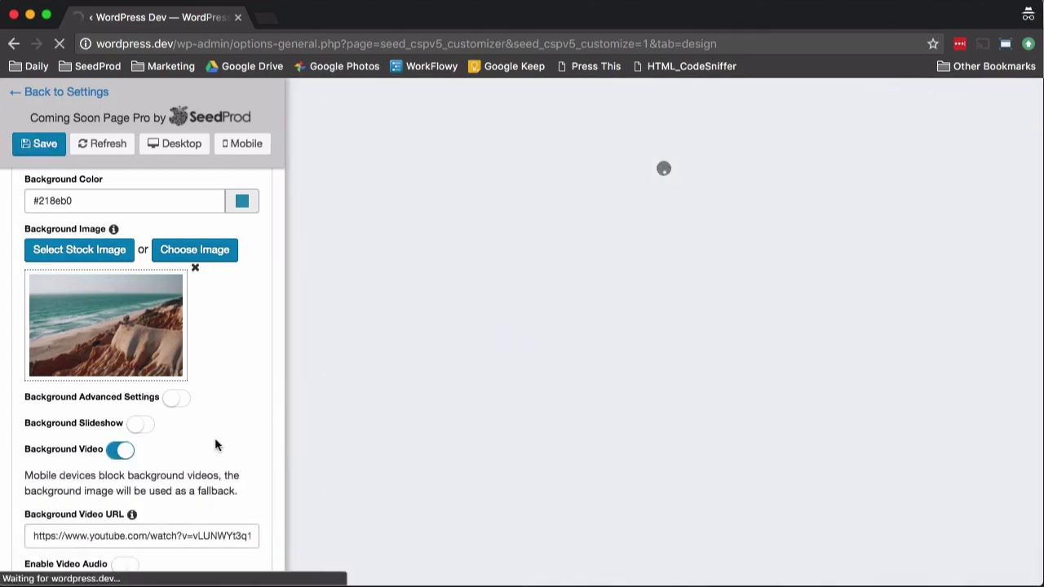
{"action": "scroll", "coordinate": [210, 435], "scroll_direction": "down", "scroll_amount": 5}
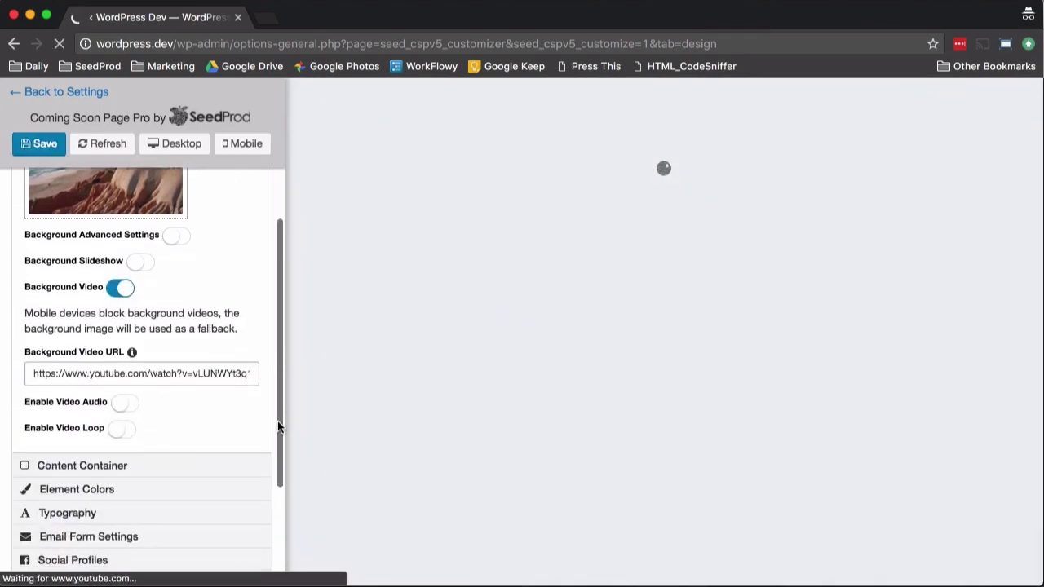
{"action": "scroll", "coordinate": [187, 408], "scroll_direction": "down", "scroll_amount": 3}
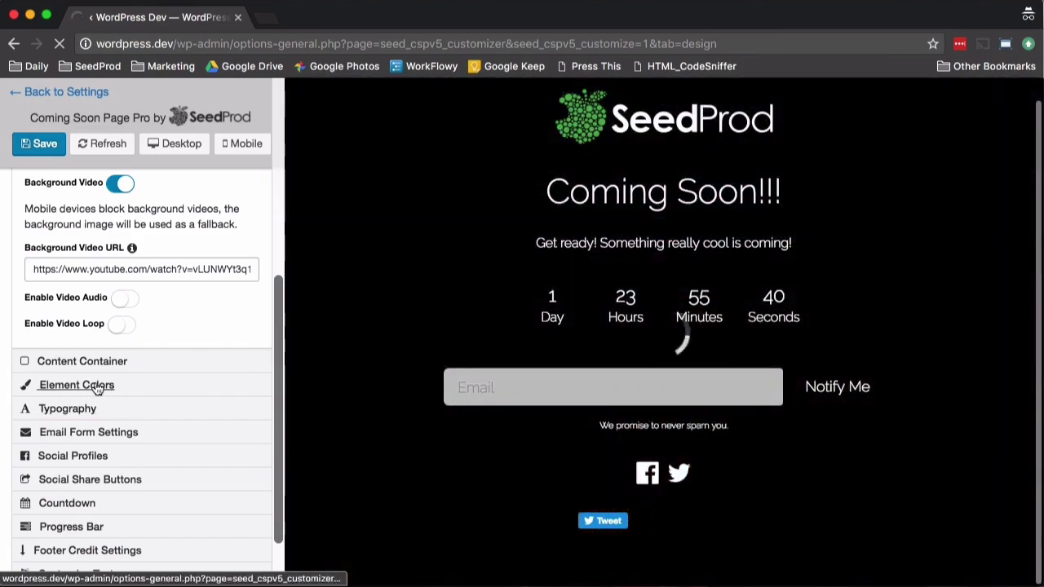
Step: Make the content container an opaque box, then semi-transparent black at rgba(0,0,0,0.52)
{"action": "left_click", "coordinate": [88, 362]}
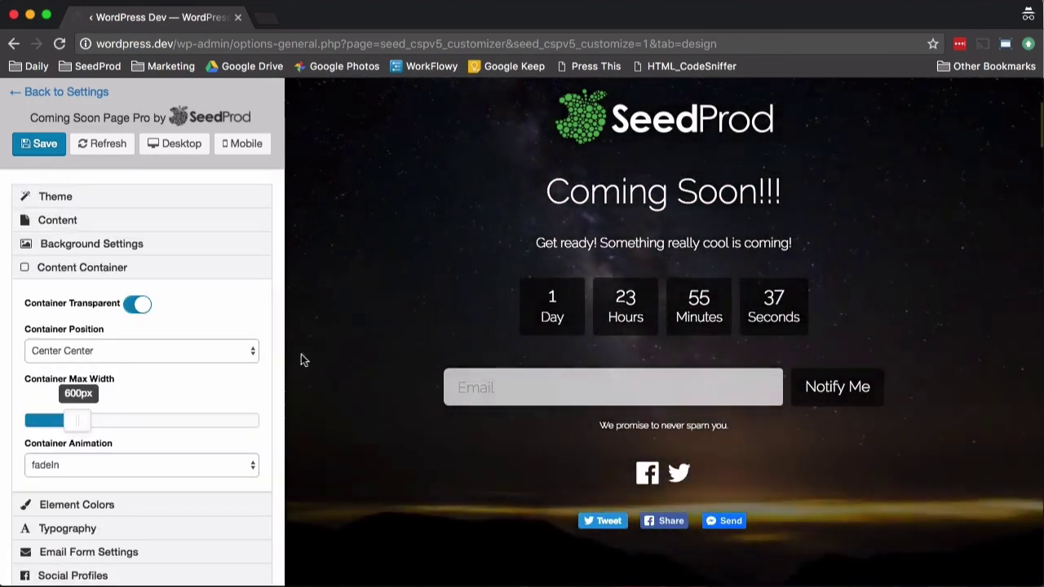
{"action": "left_click", "coordinate": [138, 305]}
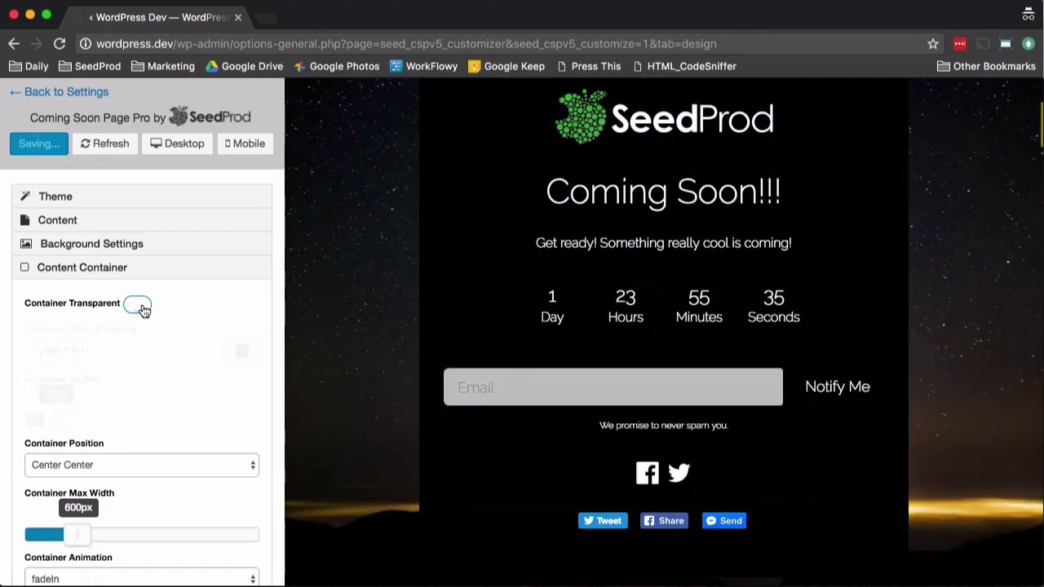
{"action": "left_click", "coordinate": [210, 343]}
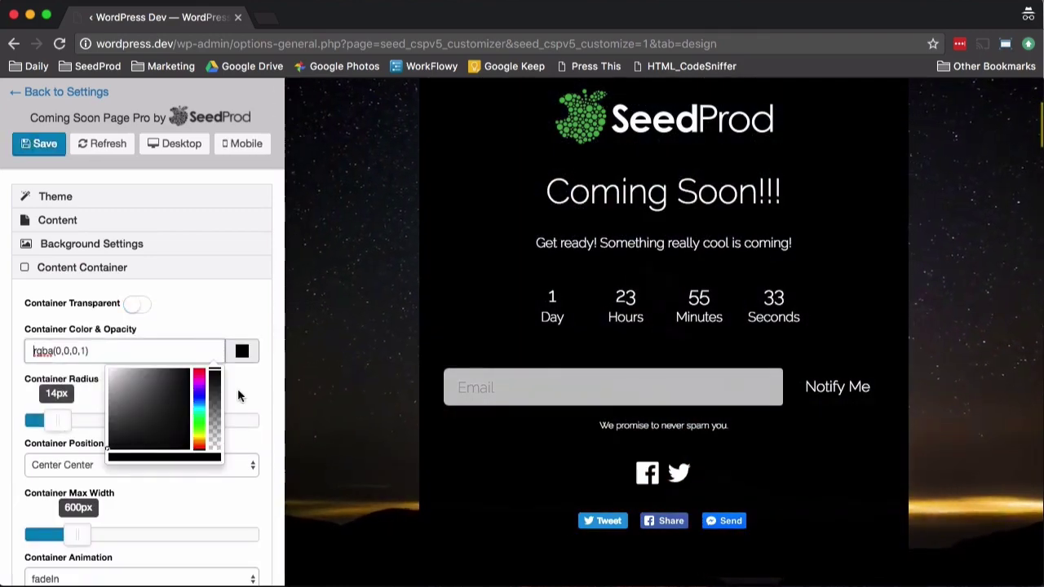
{"action": "left_click_drag", "start_coordinate": [218, 391], "coordinate": [218, 408]}
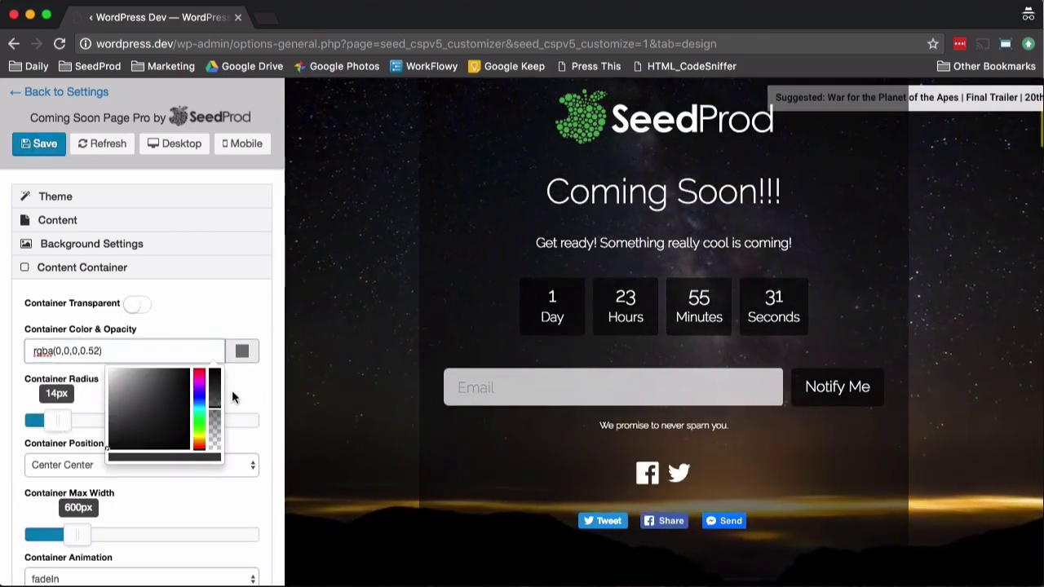
Step: Switch the background video off again in the background settings
{"action": "left_click", "coordinate": [96, 247]}
{"action": "scroll", "coordinate": [227, 423], "scroll_direction": "down", "scroll_amount": 5}
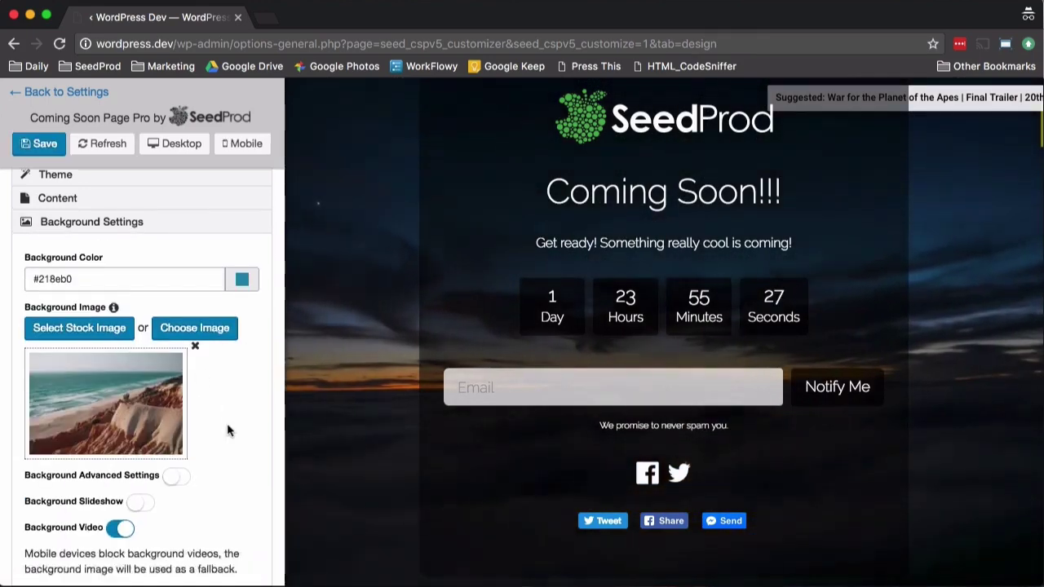
{"action": "left_click", "coordinate": [131, 343]}
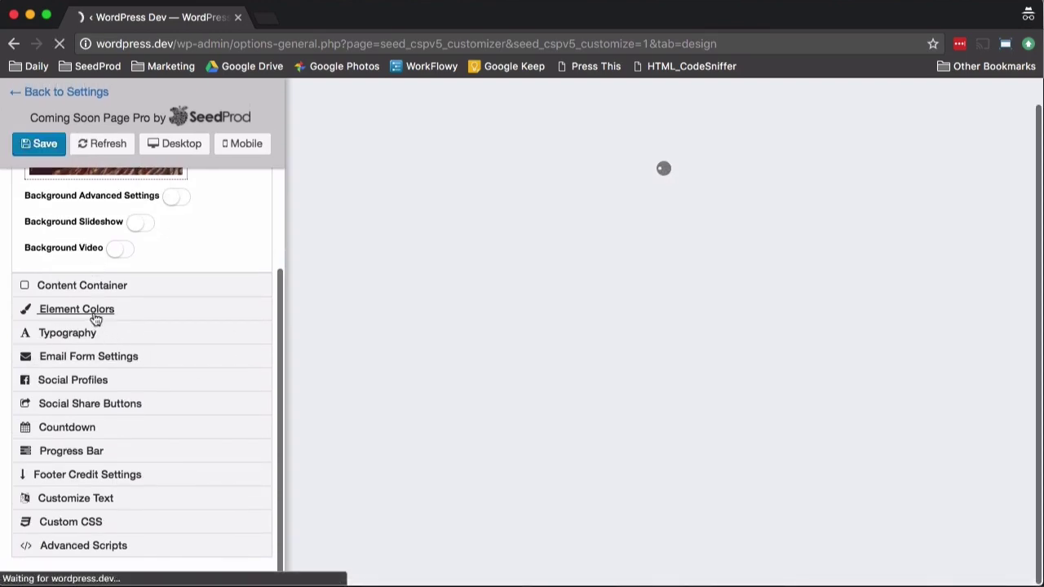
Step: Set Elements Color to green, rgba(40,168,29,0.7), for the button, countdown and progress bar
{"action": "left_click", "coordinate": [94, 311]}
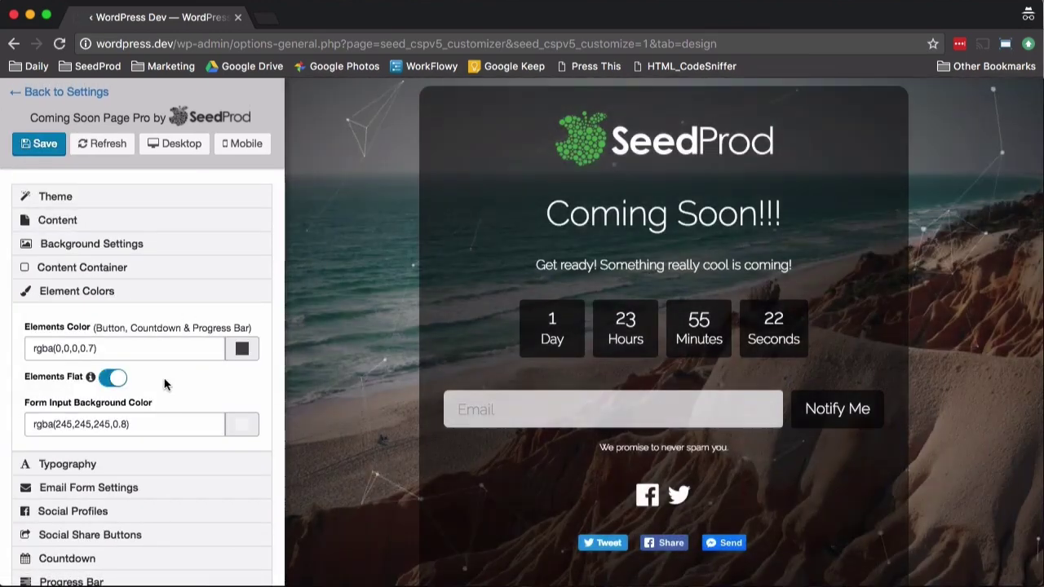
{"action": "left_click", "coordinate": [243, 351]}
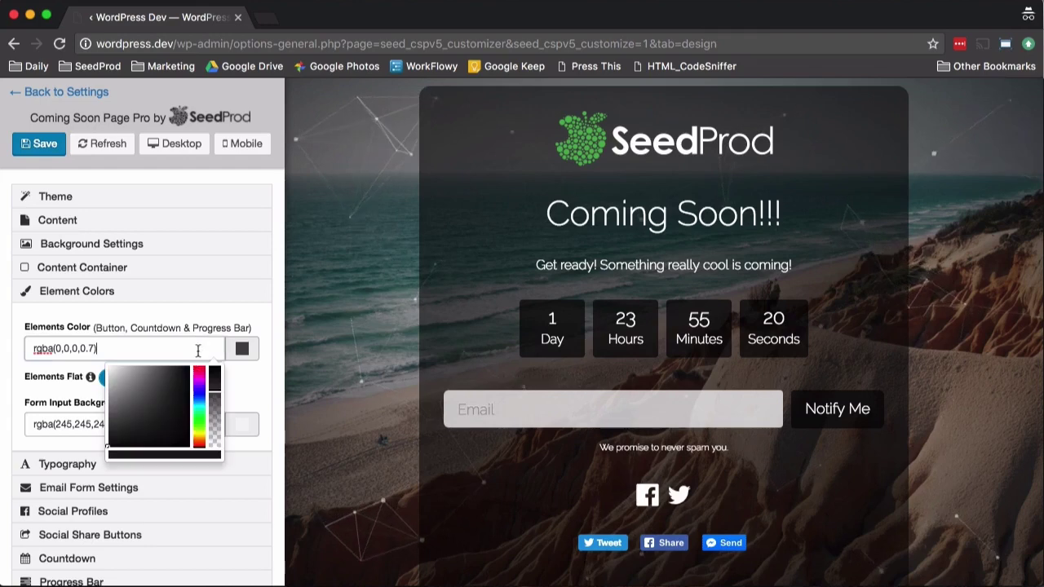
{"action": "left_click", "coordinate": [177, 390]}
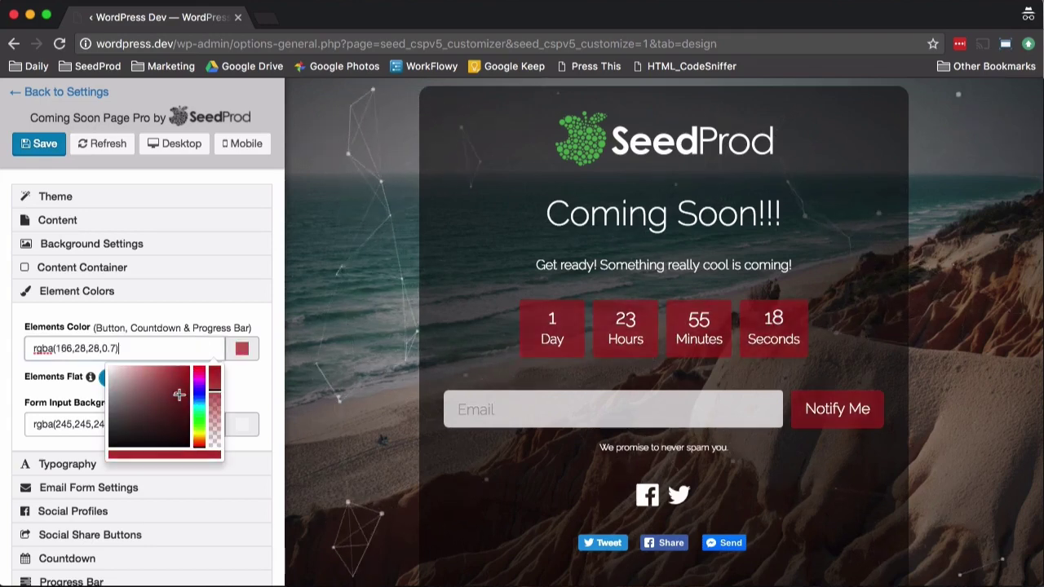
{"action": "left_click", "coordinate": [199, 421]}
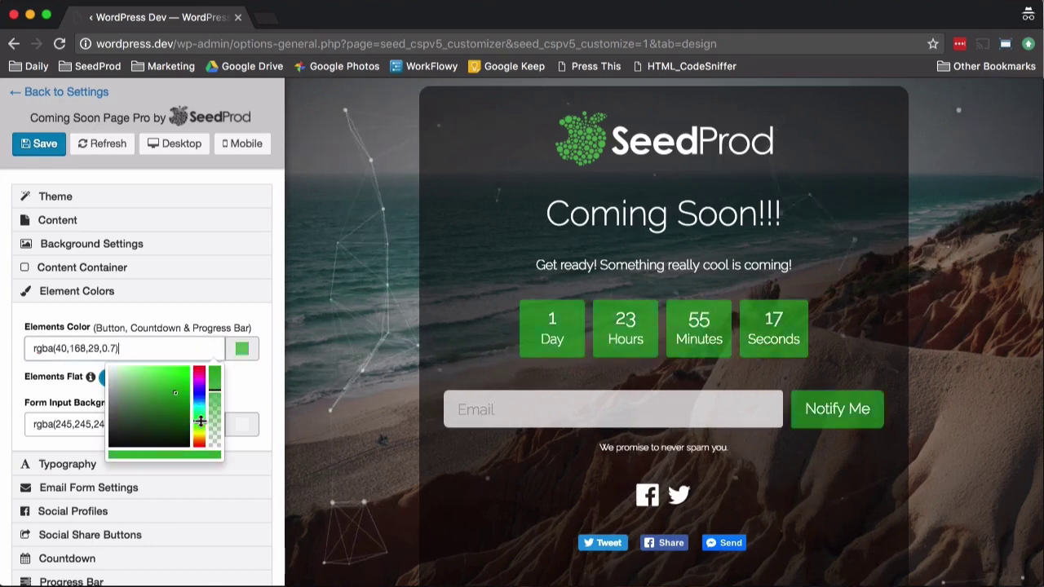
{"action": "left_click", "coordinate": [269, 379]}
{"action": "scroll", "coordinate": [90, 377], "scroll_direction": "down", "scroll_amount": 4}
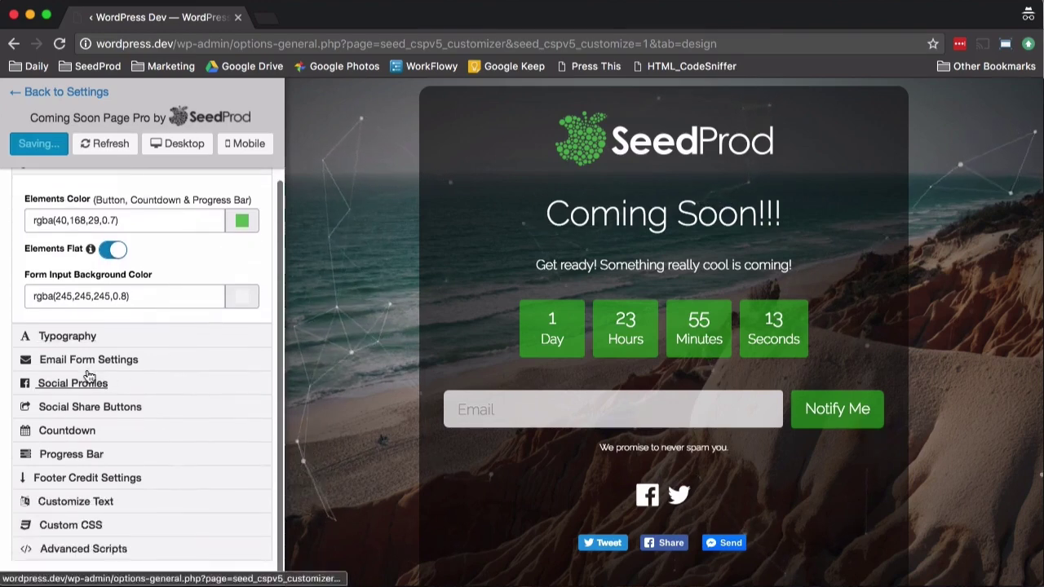
Step: Set the headline font to Pacifico in Typography
{"action": "left_click", "coordinate": [82, 336]}
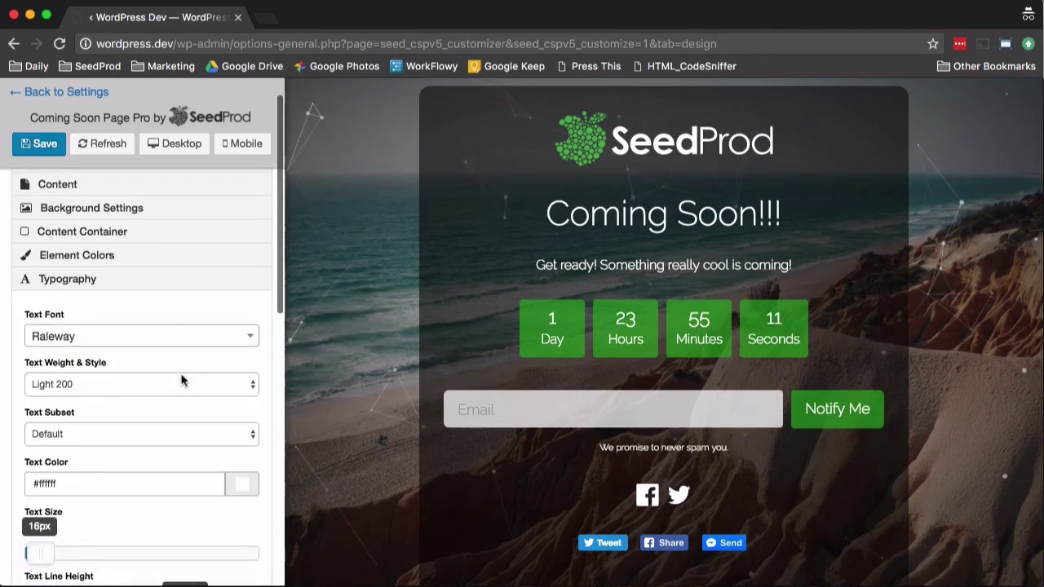
{"action": "scroll", "coordinate": [181, 380], "scroll_direction": "down", "scroll_amount": 2}
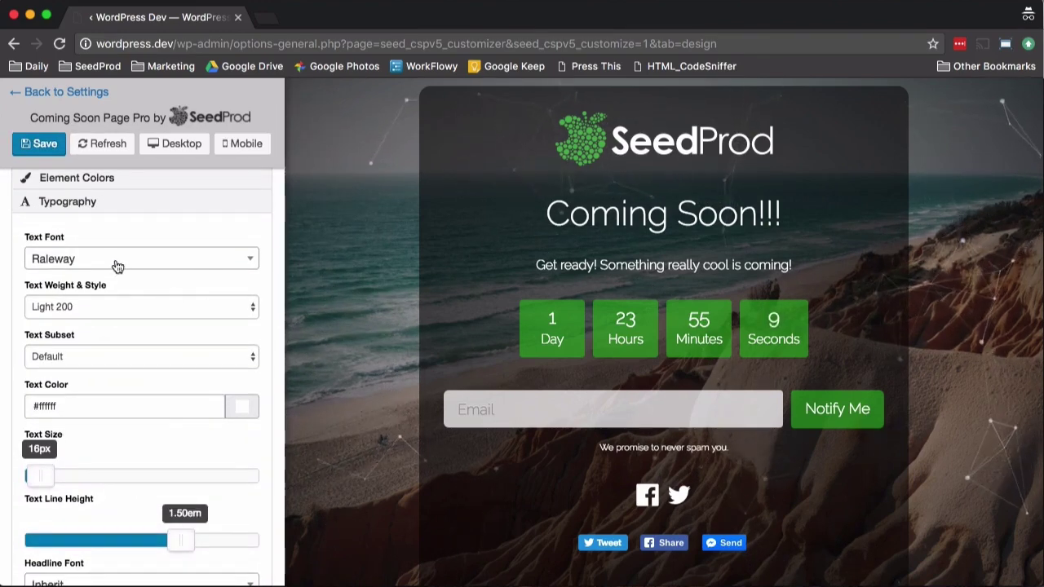
{"action": "scroll", "coordinate": [119, 389], "scroll_direction": "down", "scroll_amount": 4}
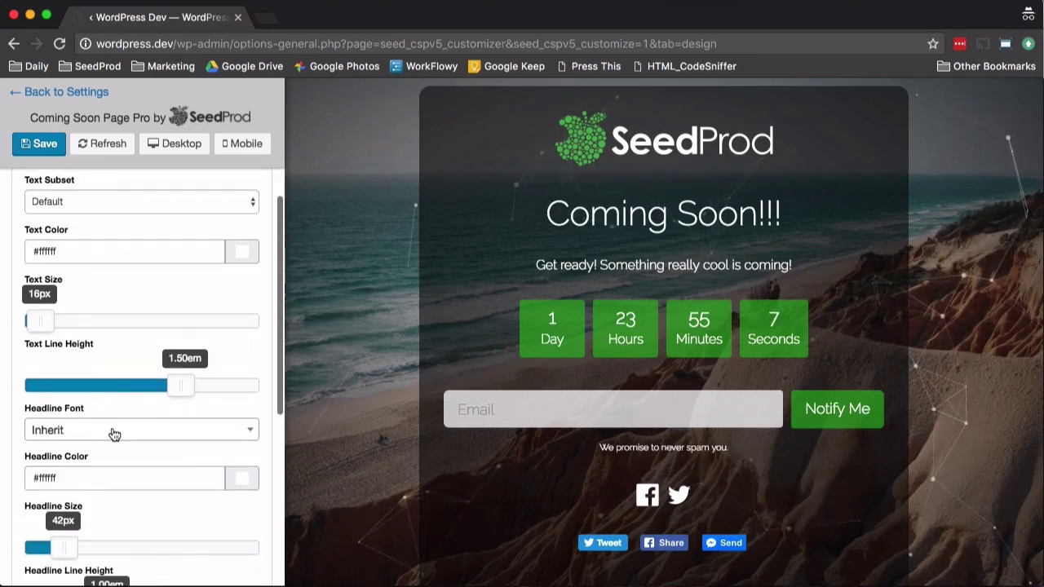
{"action": "left_click", "coordinate": [113, 432]}
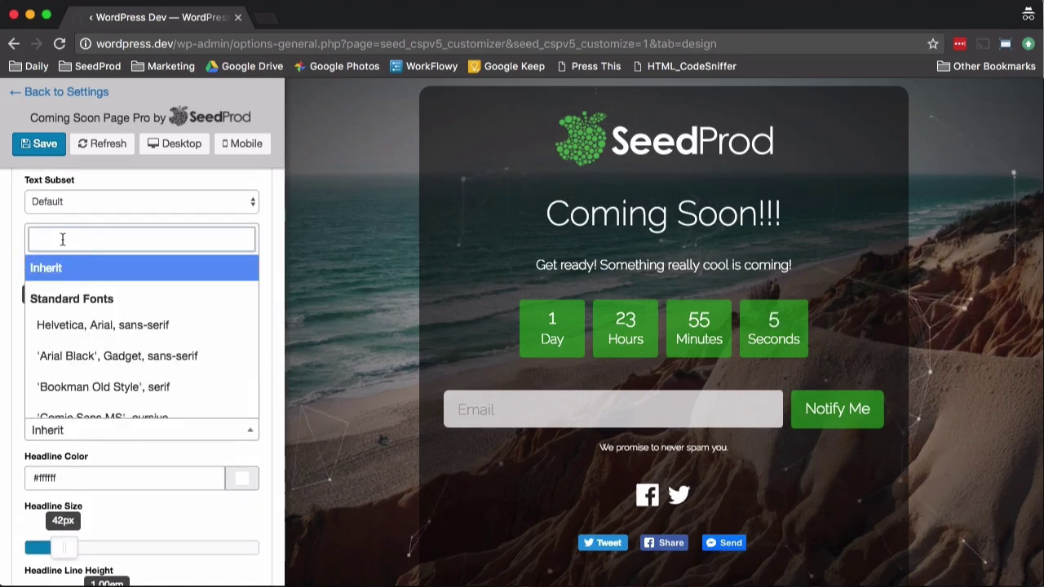
{"action": "type", "text": "Paci"}
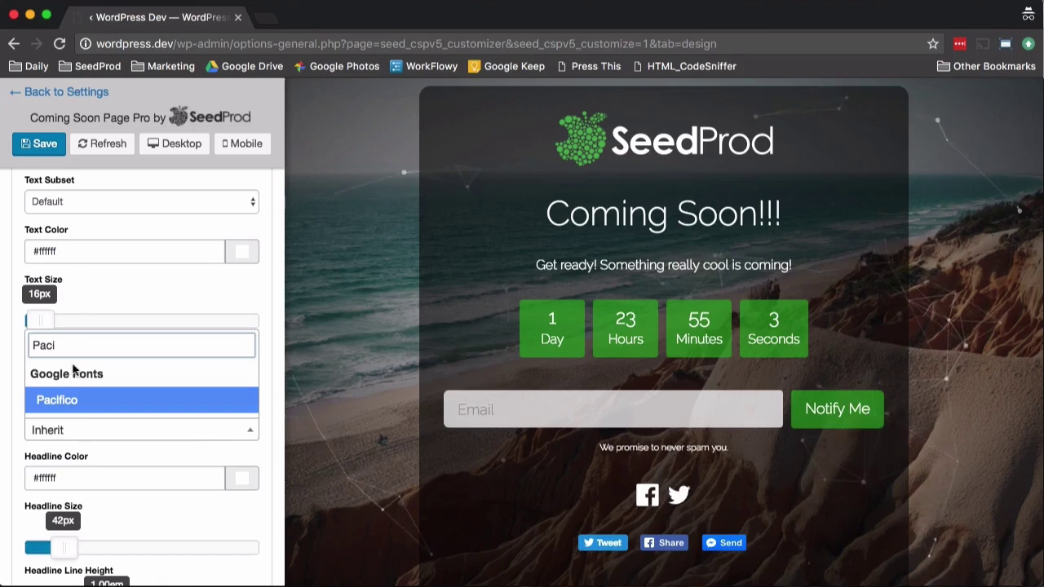
{"action": "left_click", "coordinate": [69, 401]}
Step: Enlarge the headline size to 57px
{"action": "scroll", "coordinate": [163, 359], "scroll_direction": "down", "scroll_amount": 3}
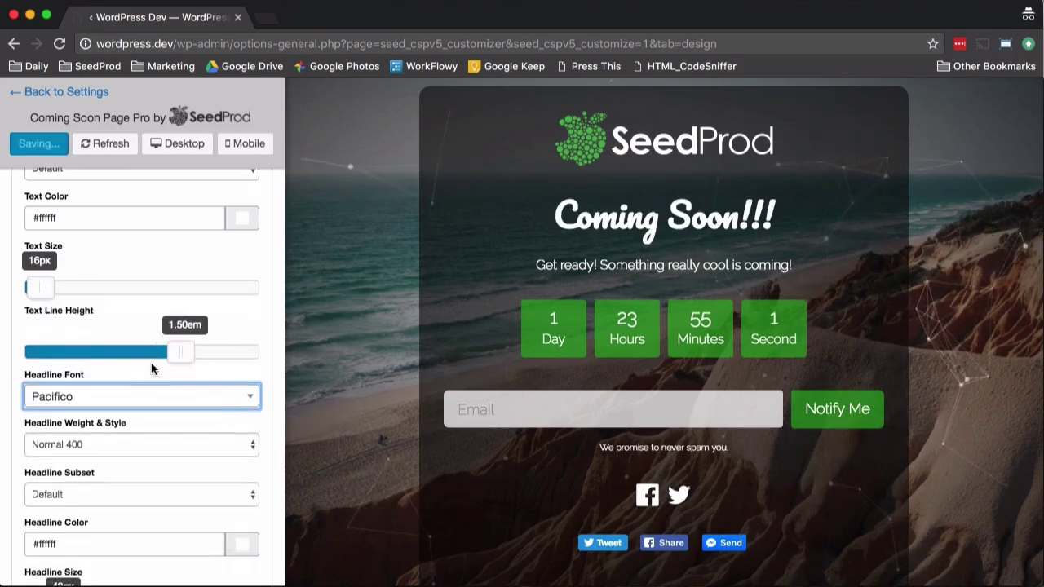
{"action": "scroll", "coordinate": [137, 353], "scroll_direction": "down", "scroll_amount": 2}
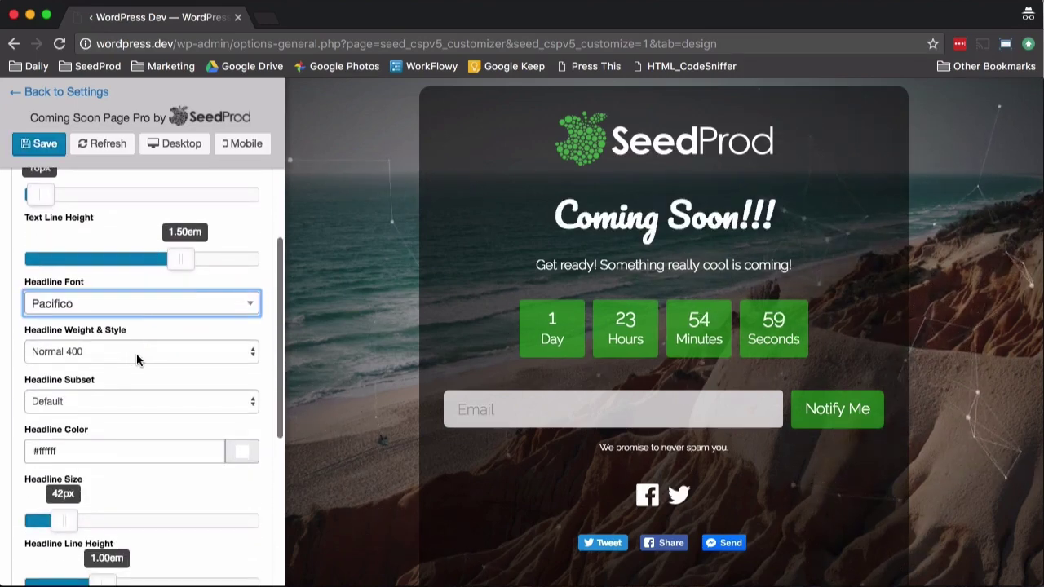
{"action": "scroll", "coordinate": [136, 357], "scroll_direction": "down", "scroll_amount": 5}
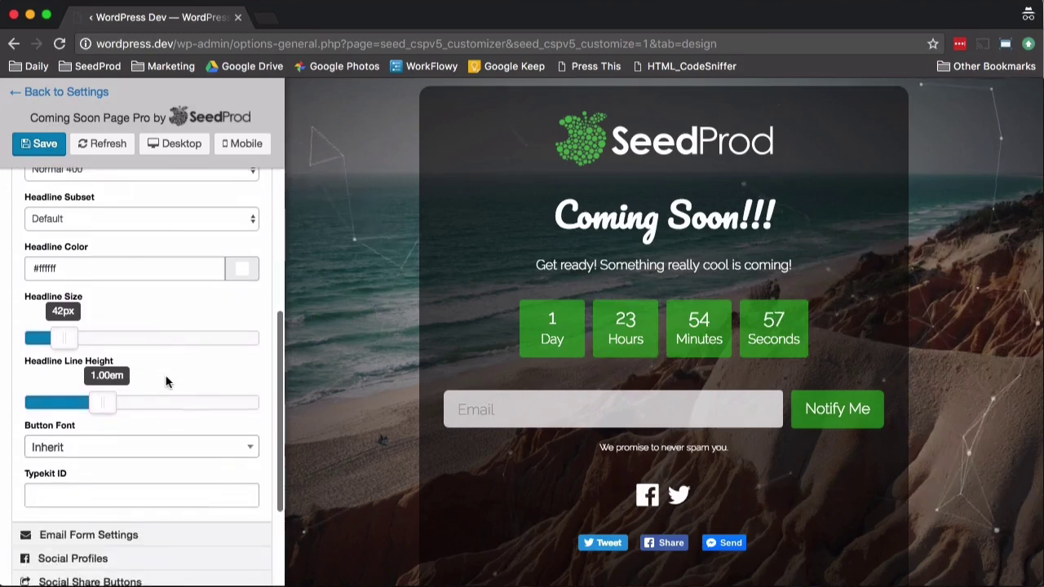
{"action": "left_click_drag", "start_coordinate": [66, 292], "coordinate": [83, 292]}
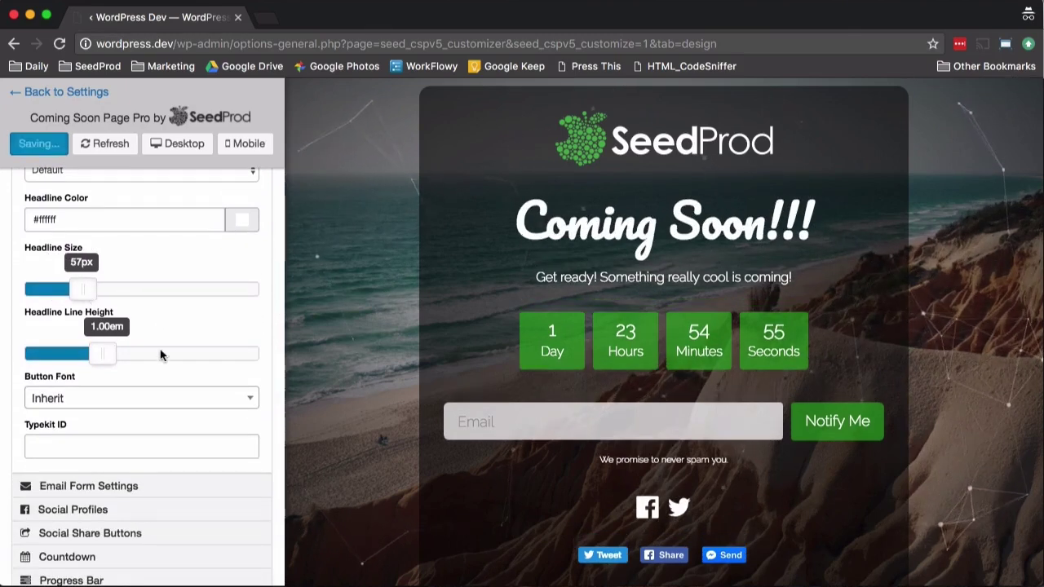
{"action": "scroll", "coordinate": [98, 351], "scroll_direction": "down", "scroll_amount": 3}
Step: Keep subscribers saved to the database in Email Form Settings
{"action": "left_click", "coordinate": [106, 359]}
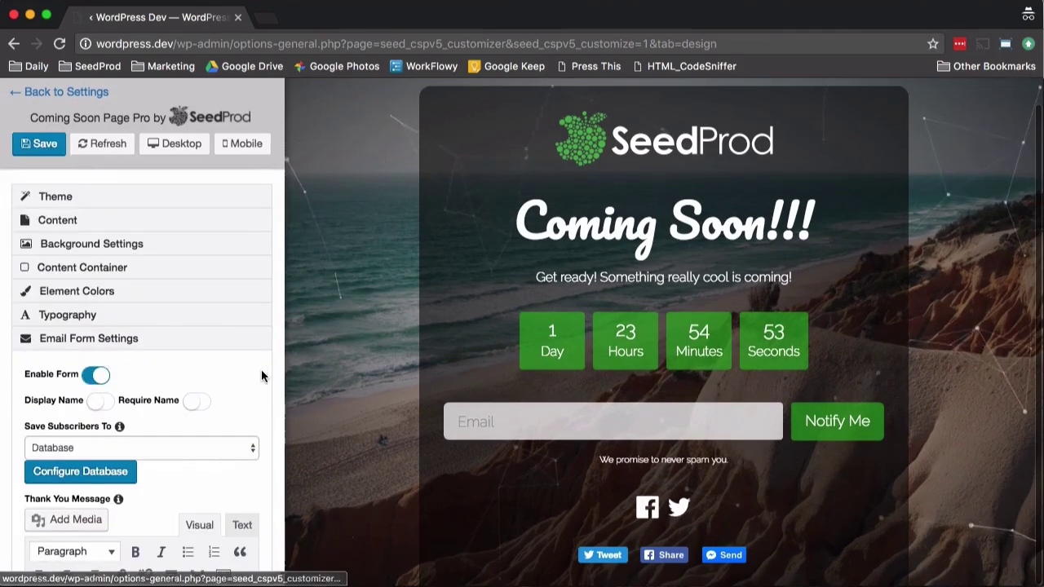
{"action": "scroll", "coordinate": [261, 370], "scroll_direction": "down", "scroll_amount": 2}
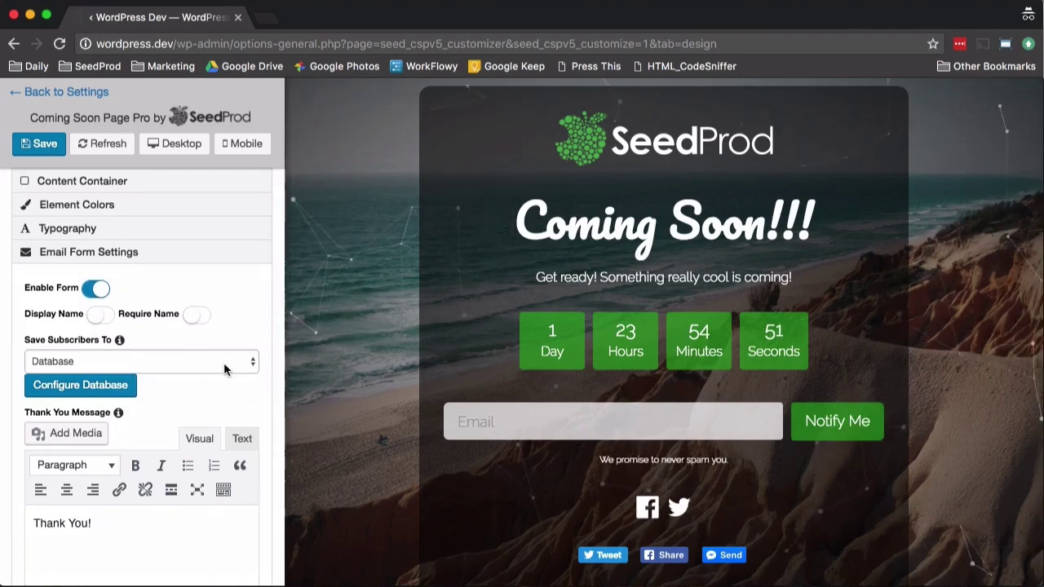
{"action": "left_click", "coordinate": [226, 369]}
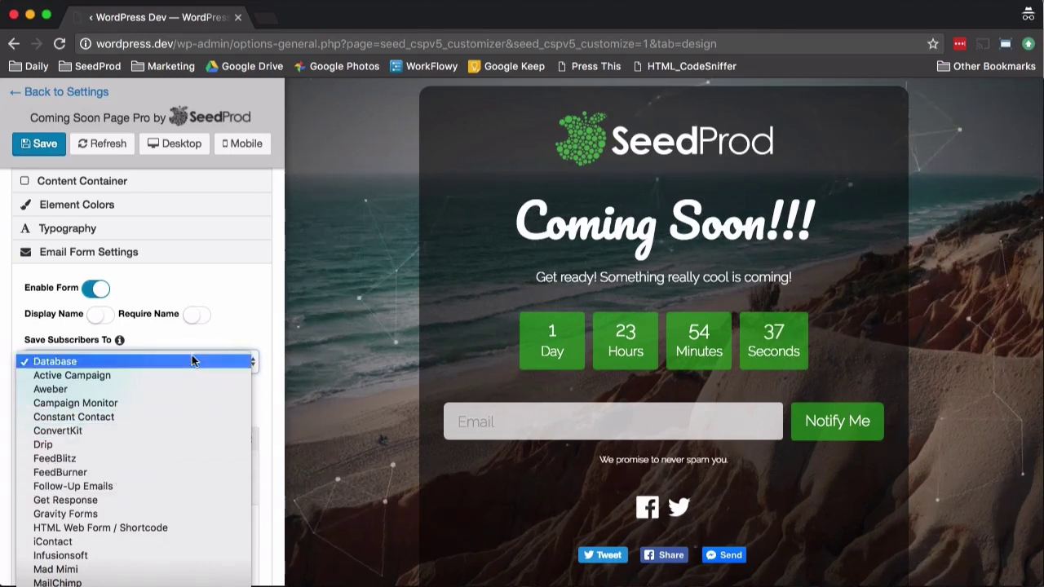
{"action": "left_click", "coordinate": [229, 335]}
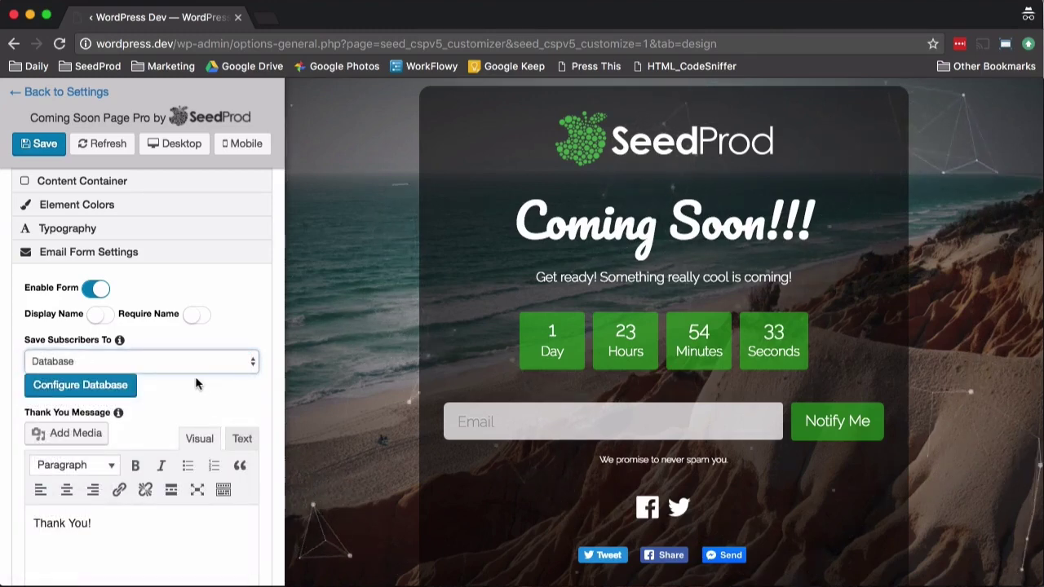
Step: Enable referrer tracking for subscribers
{"action": "scroll", "coordinate": [195, 376], "scroll_direction": "down", "scroll_amount": 2}
{"action": "scroll", "coordinate": [195, 376], "scroll_direction": "down", "scroll_amount": 4}
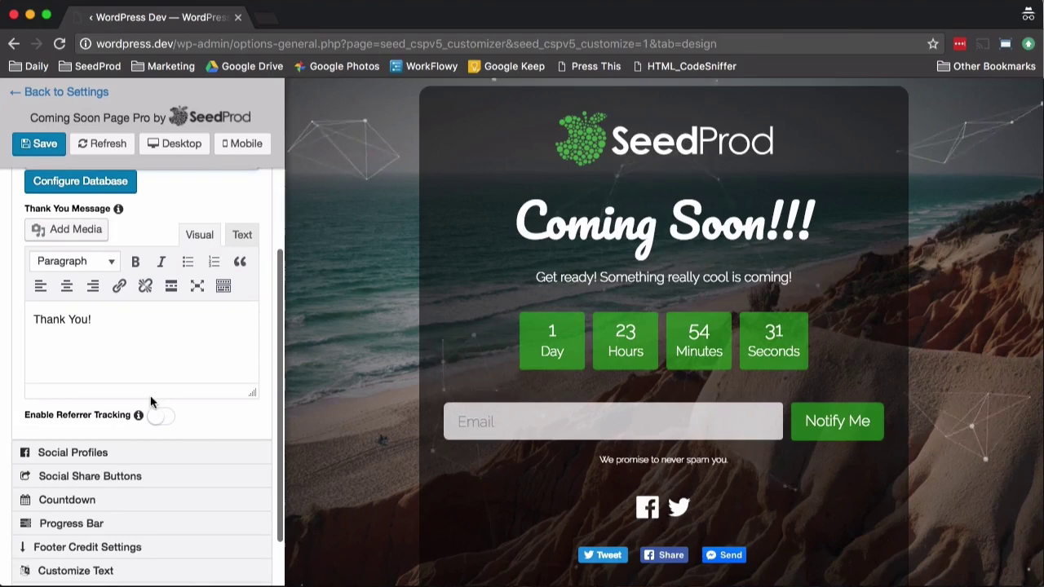
{"action": "scroll", "coordinate": [150, 402], "scroll_direction": "down", "scroll_amount": 2}
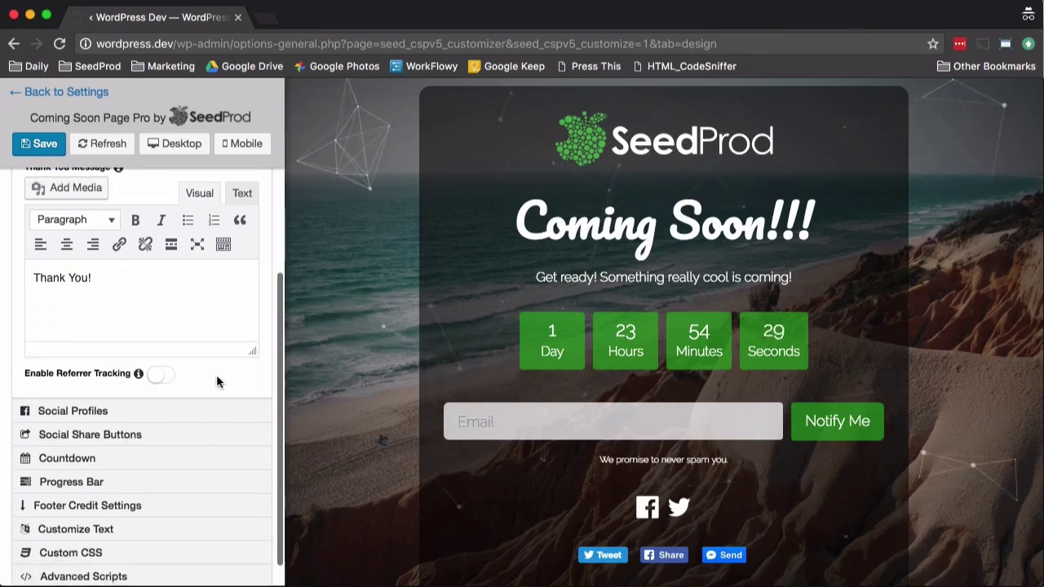
{"action": "left_click", "coordinate": [163, 375]}
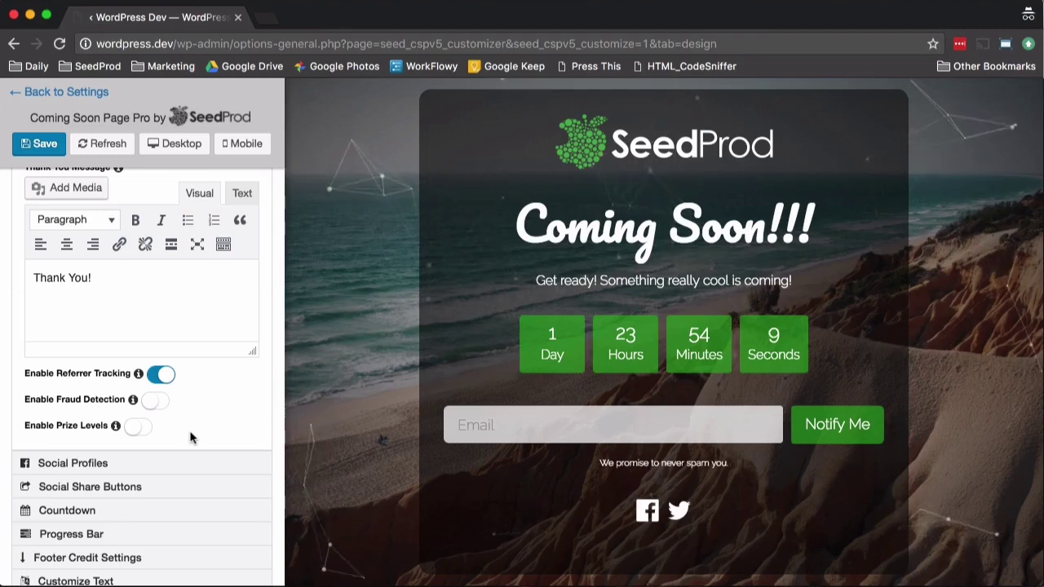
{"action": "scroll", "coordinate": [190, 436], "scroll_direction": "down", "scroll_amount": 3}
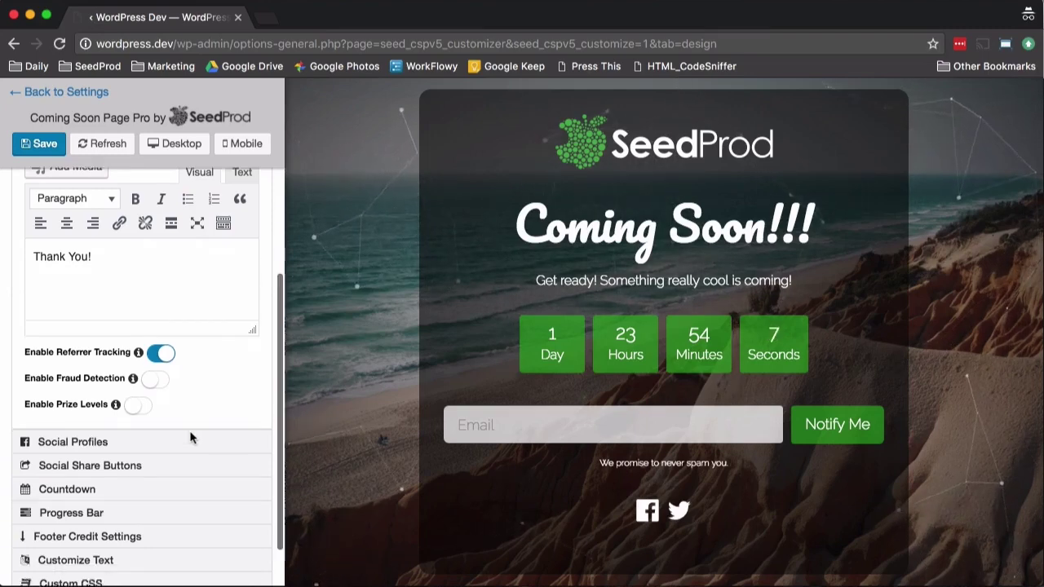
Step: Add a third social profile with the YouTube icon and placeholder link 'jhj'
{"action": "left_click", "coordinate": [110, 379]}
{"action": "scroll", "coordinate": [168, 384], "scroll_direction": "down", "scroll_amount": 2}
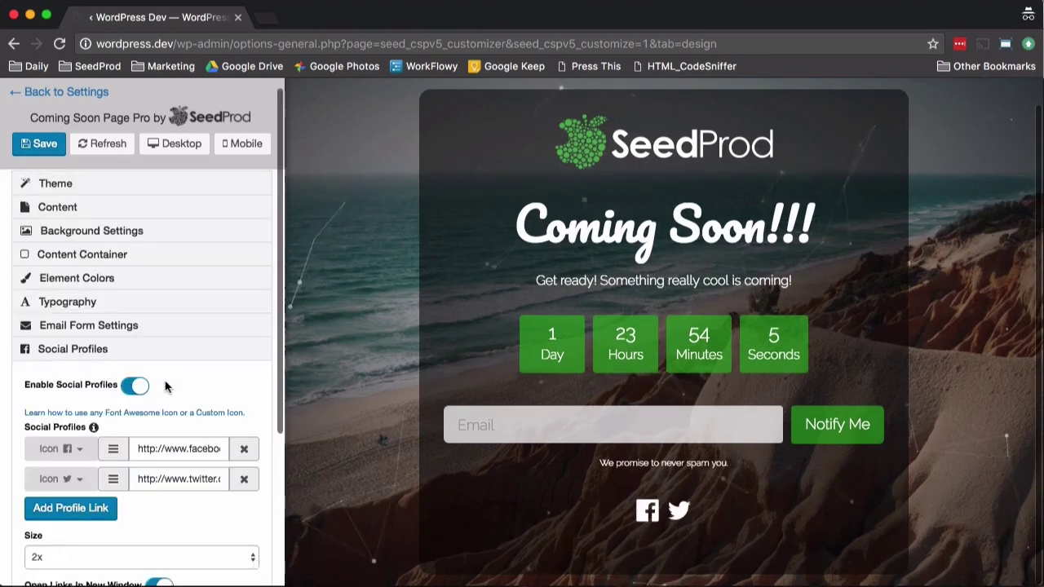
{"action": "left_click", "coordinate": [110, 449]}
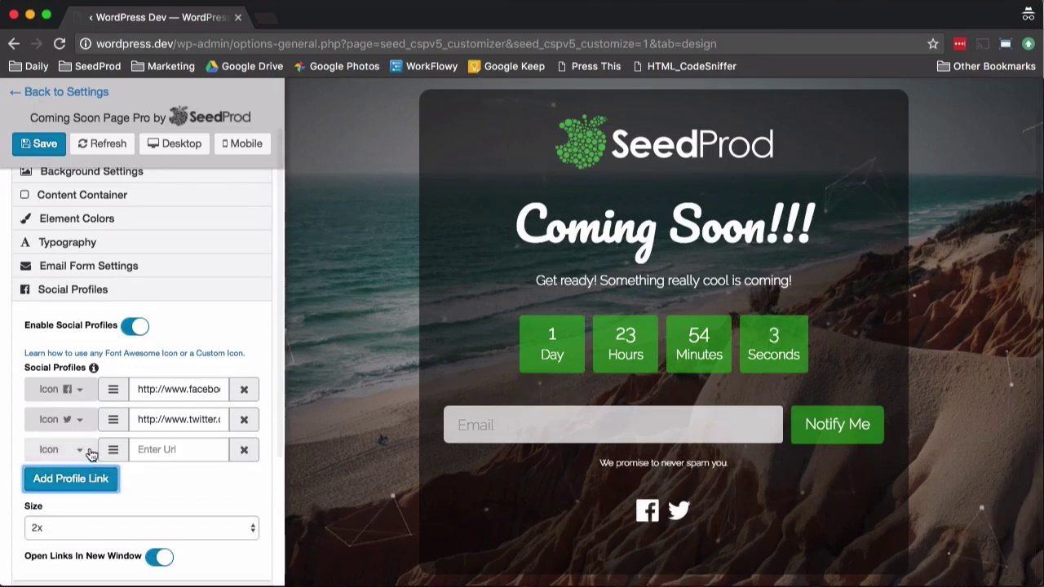
{"action": "left_click", "coordinate": [85, 450]}
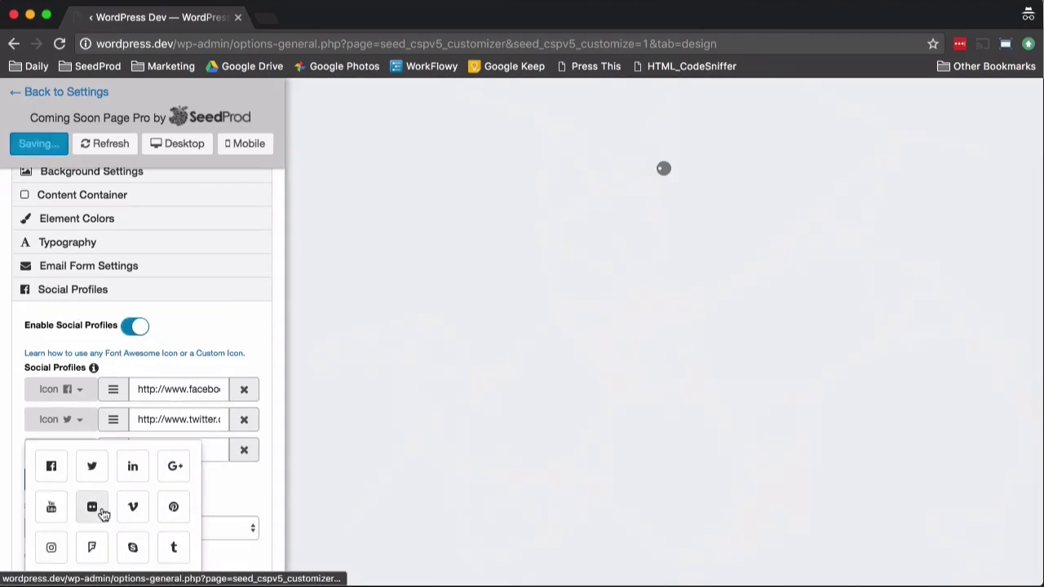
{"action": "left_click", "coordinate": [48, 509]}
{"action": "left_click", "coordinate": [151, 454]}
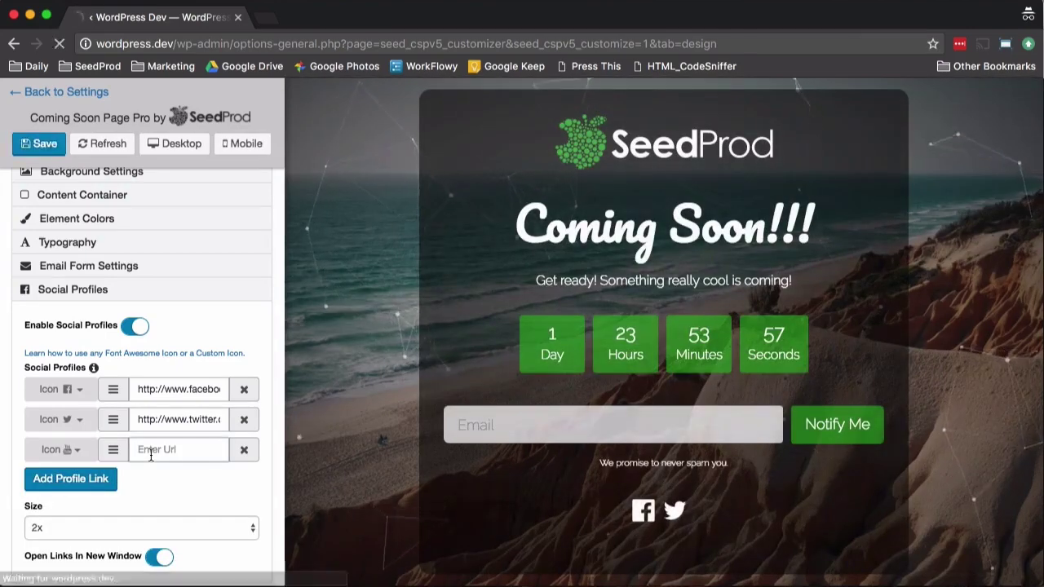
{"action": "type", "text": "jhjjghgh"}
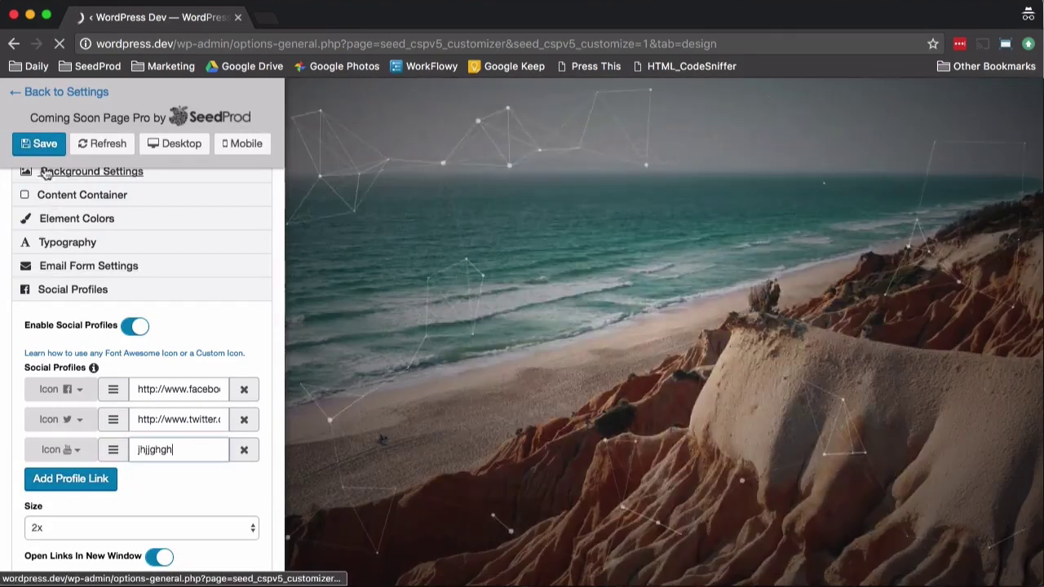
{"action": "scroll", "coordinate": [238, 467], "scroll_direction": "down", "scroll_amount": 5}
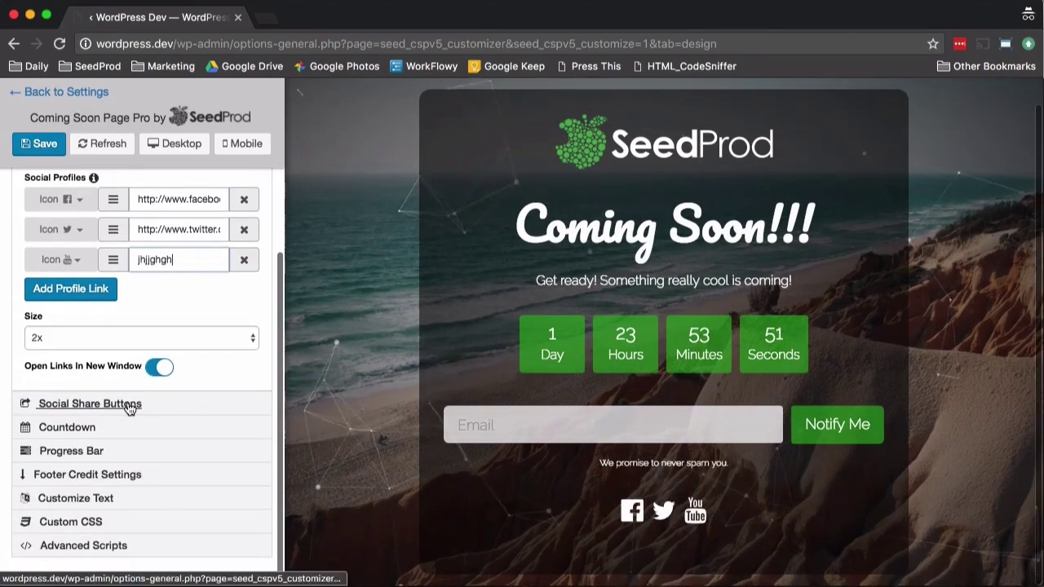
Step: Turn off the countdown timer
{"action": "left_click", "coordinate": [129, 405]}
{"action": "scroll", "coordinate": [204, 394], "scroll_direction": "down", "scroll_amount": 3}
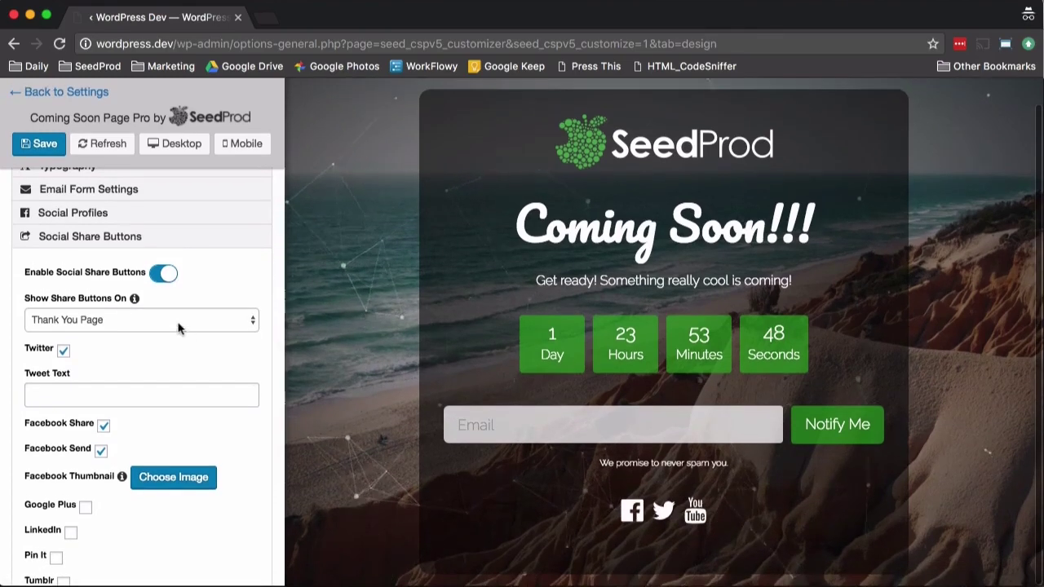
{"action": "scroll", "coordinate": [201, 330], "scroll_direction": "up", "scroll_amount": 1}
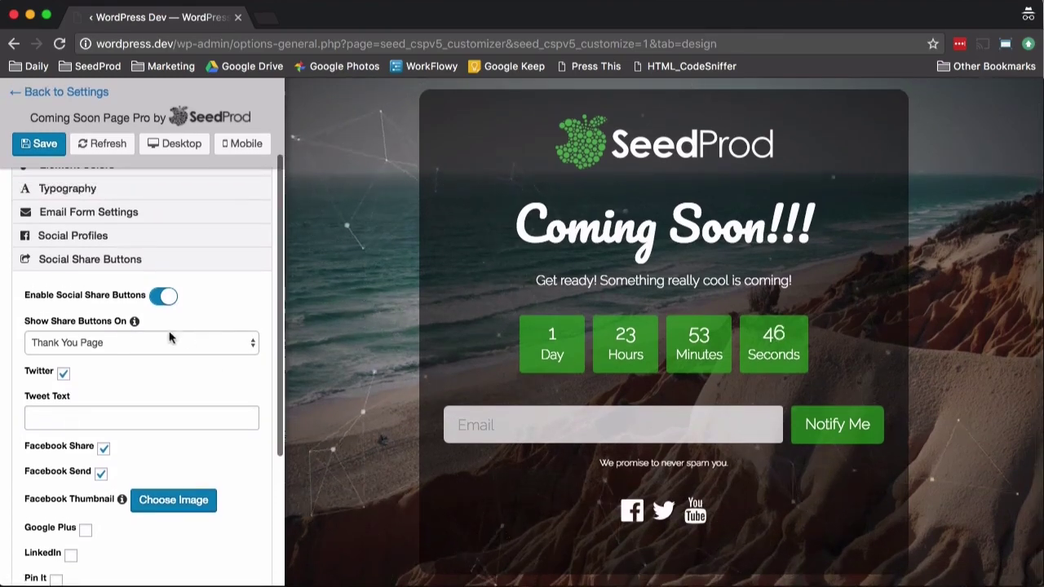
{"action": "scroll", "coordinate": [210, 374], "scroll_direction": "down", "scroll_amount": 5}
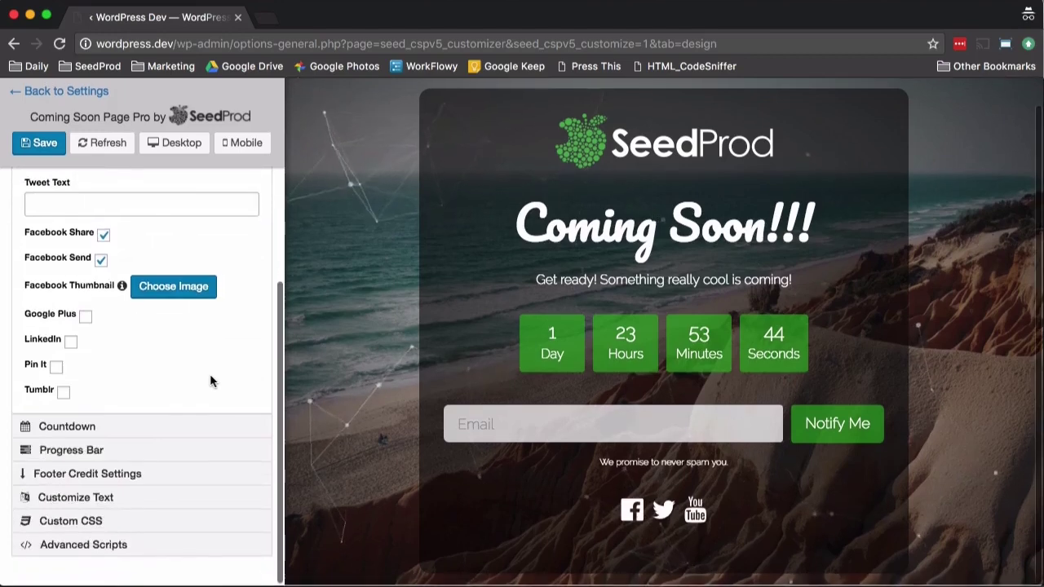
{"action": "left_click", "coordinate": [65, 434]}
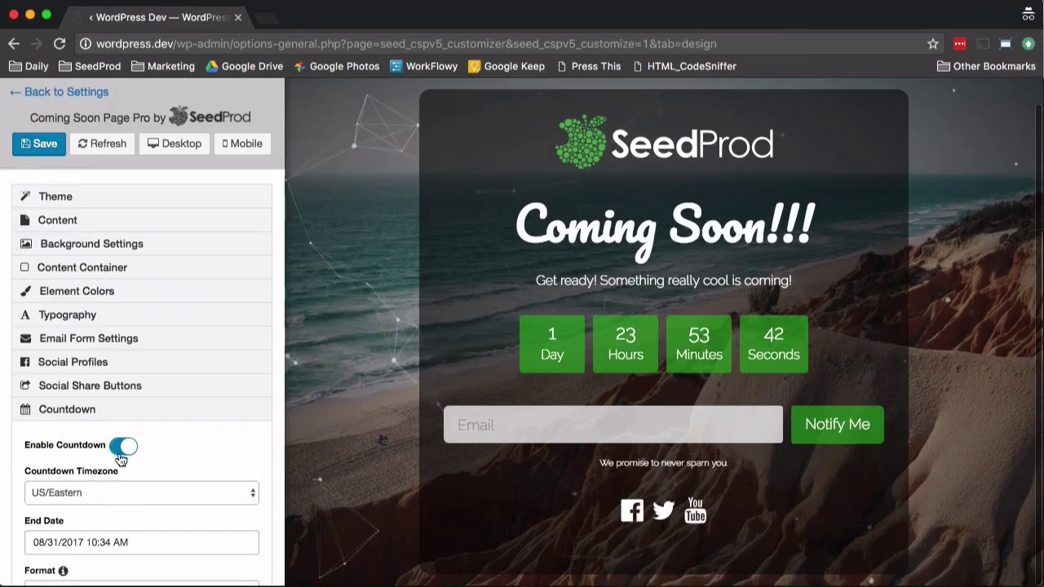
{"action": "scroll", "coordinate": [117, 455], "scroll_direction": "down", "scroll_amount": 3}
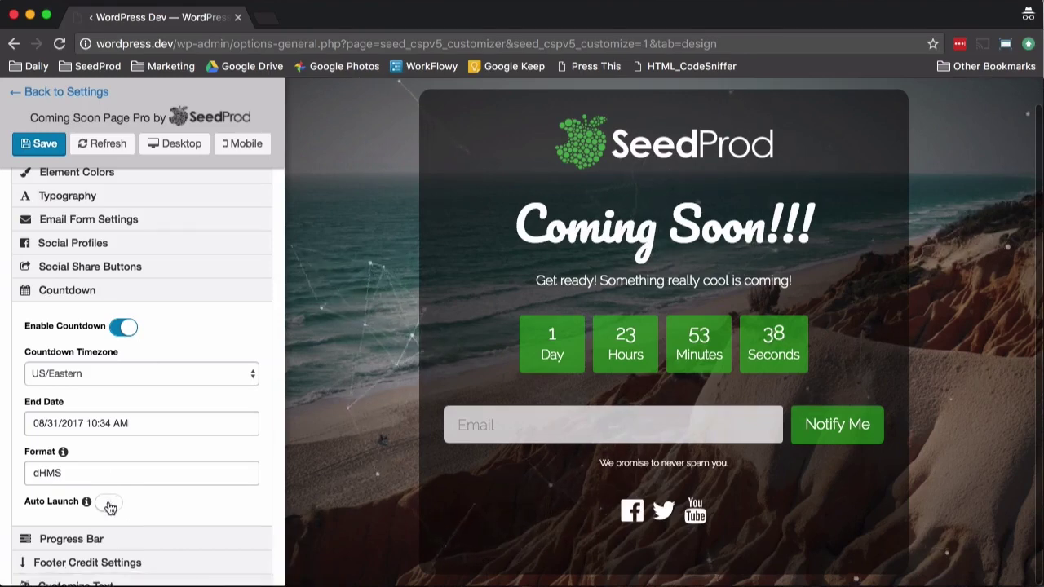
{"action": "left_click", "coordinate": [129, 327]}
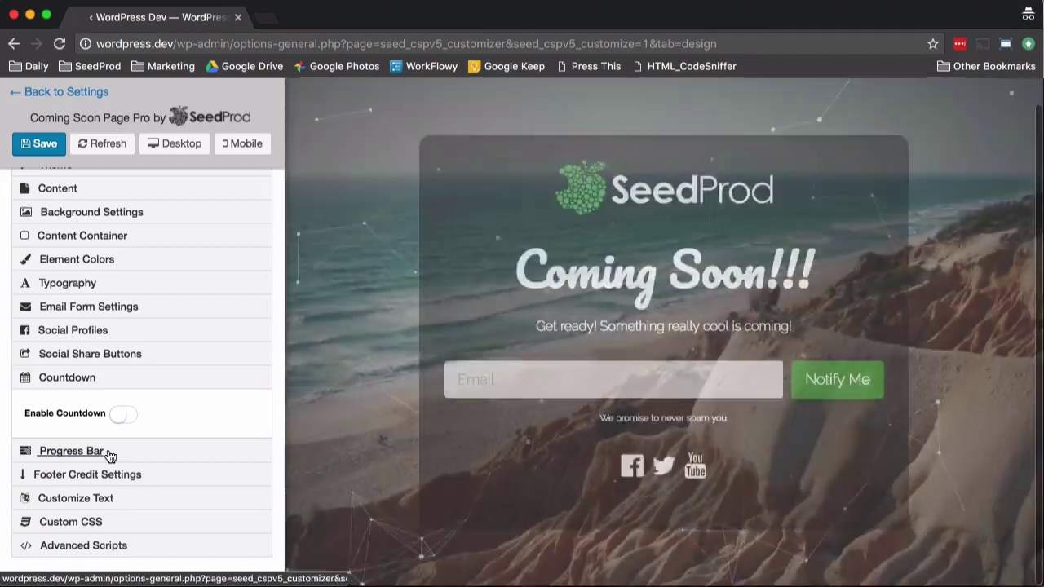
Step: Enable the progress bar, showing green at 72%
{"action": "left_click", "coordinate": [110, 453]}
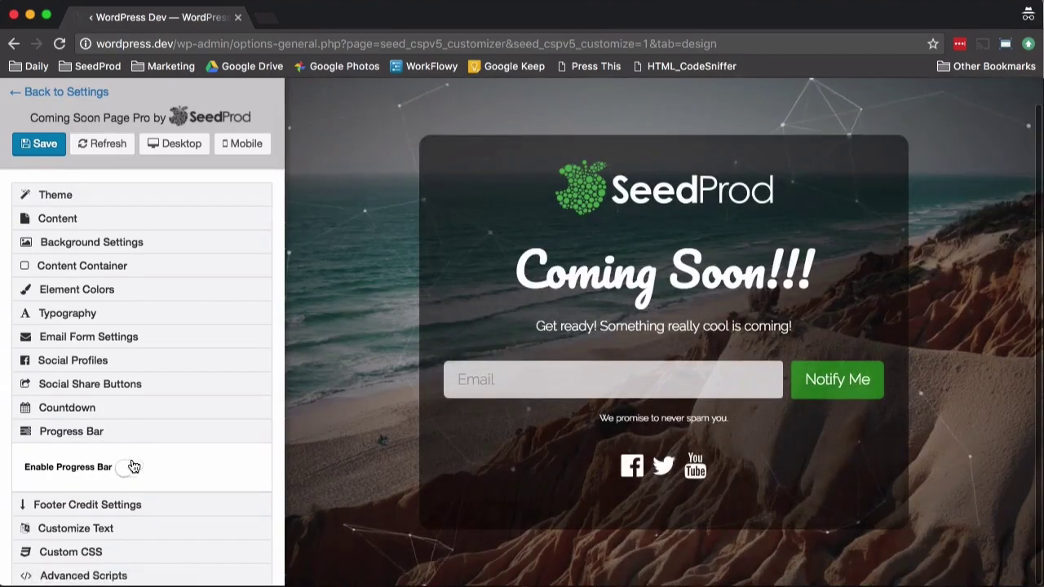
{"action": "left_click", "coordinate": [129, 467]}
{"action": "scroll", "coordinate": [142, 400], "scroll_direction": "down", "scroll_amount": 5}
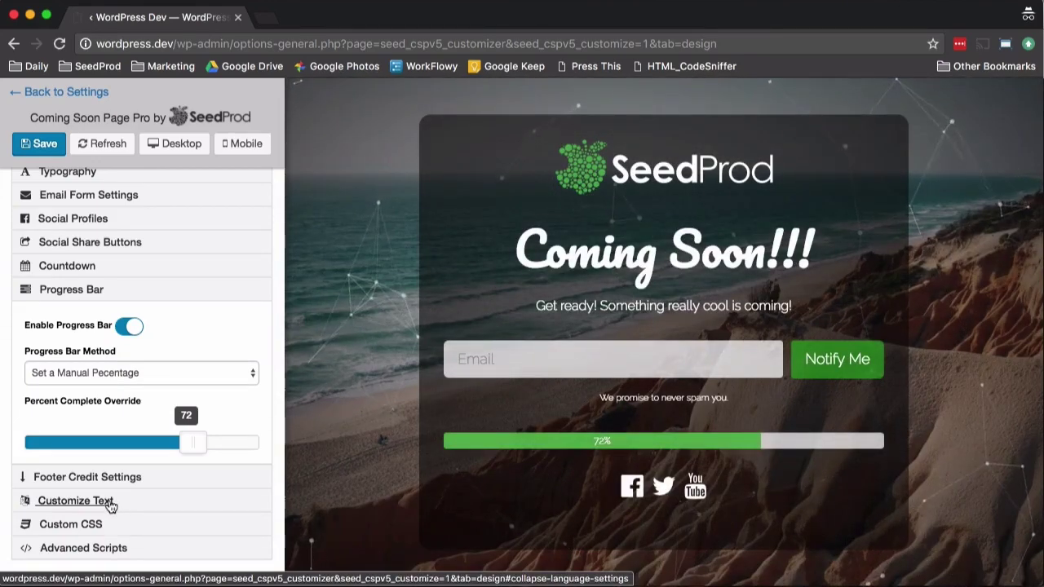
Step: Change the Subscribe Button text in Customize Text to 'Let Me In'
{"action": "left_click", "coordinate": [110, 501]}
{"action": "scroll", "coordinate": [132, 490], "scroll_direction": "down", "scroll_amount": 4}
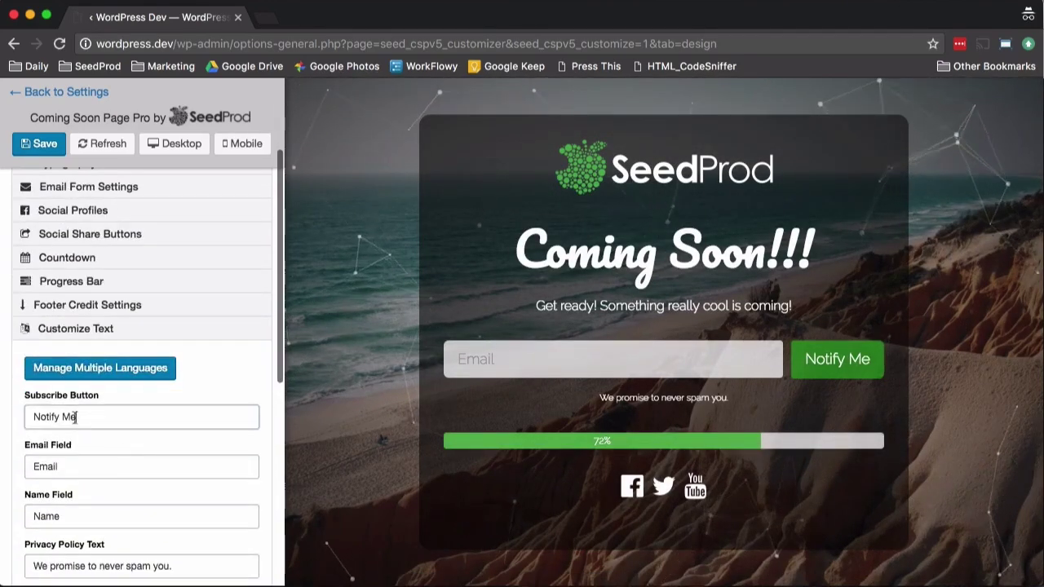
{"action": "type", "text": "Let"}
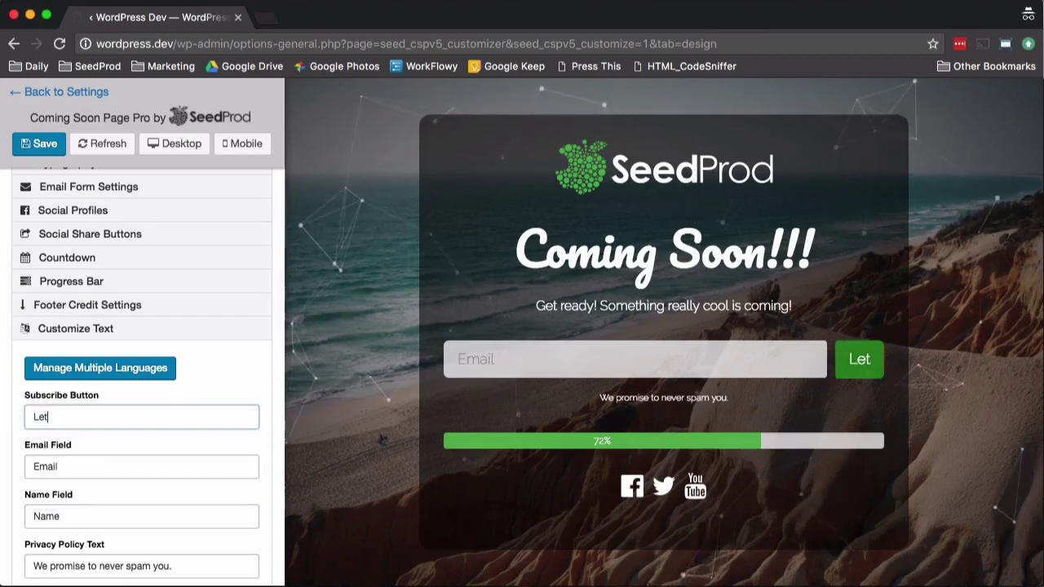
{"action": "type", "text": " Me IN"}
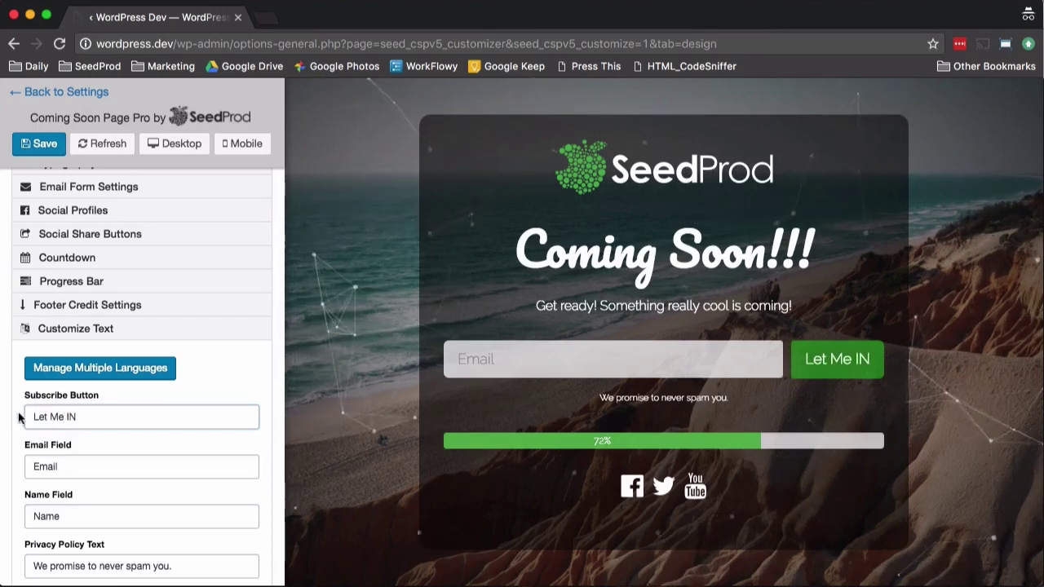
{"action": "key", "text": "BackSpace"}
{"action": "type", "text": "n"}
{"action": "scroll", "coordinate": [49, 416], "scroll_direction": "down", "scroll_amount": 5}
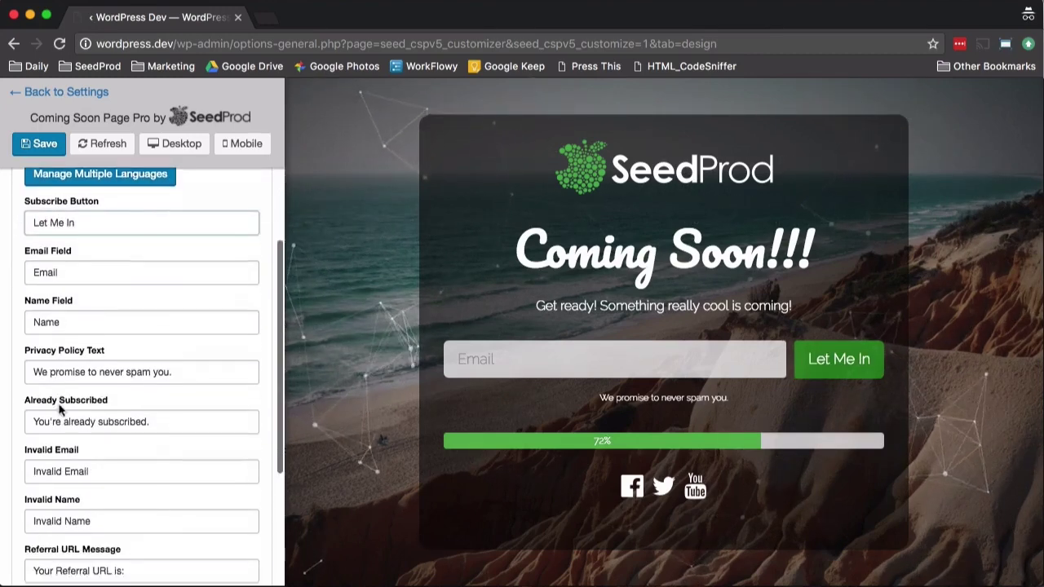
{"action": "scroll", "coordinate": [127, 411], "scroll_direction": "down", "scroll_amount": 4}
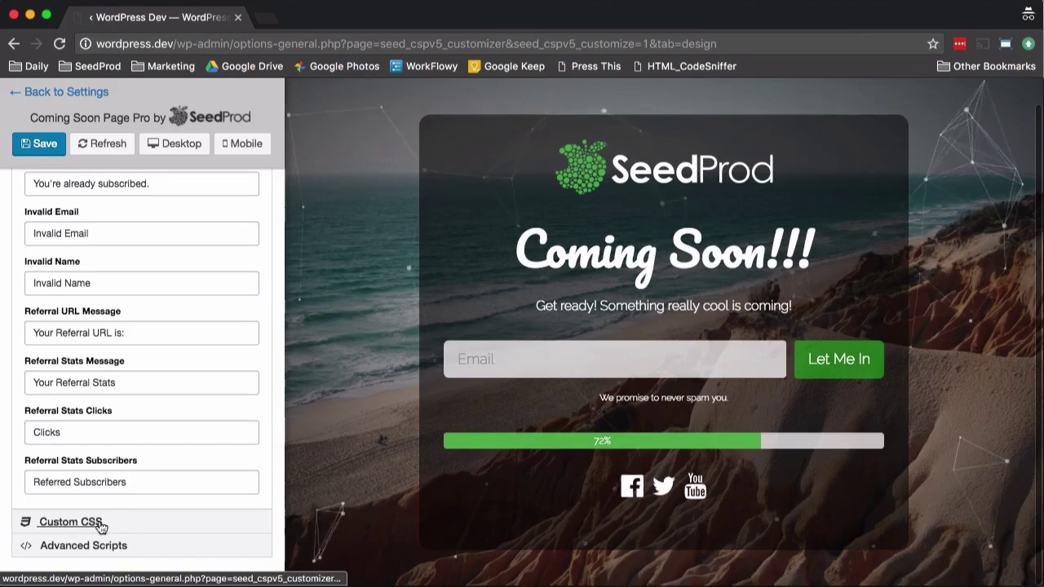
Step: Expand Advanced Scripts and scroll down to Import/Export Settings
{"action": "left_click", "coordinate": [120, 547]}
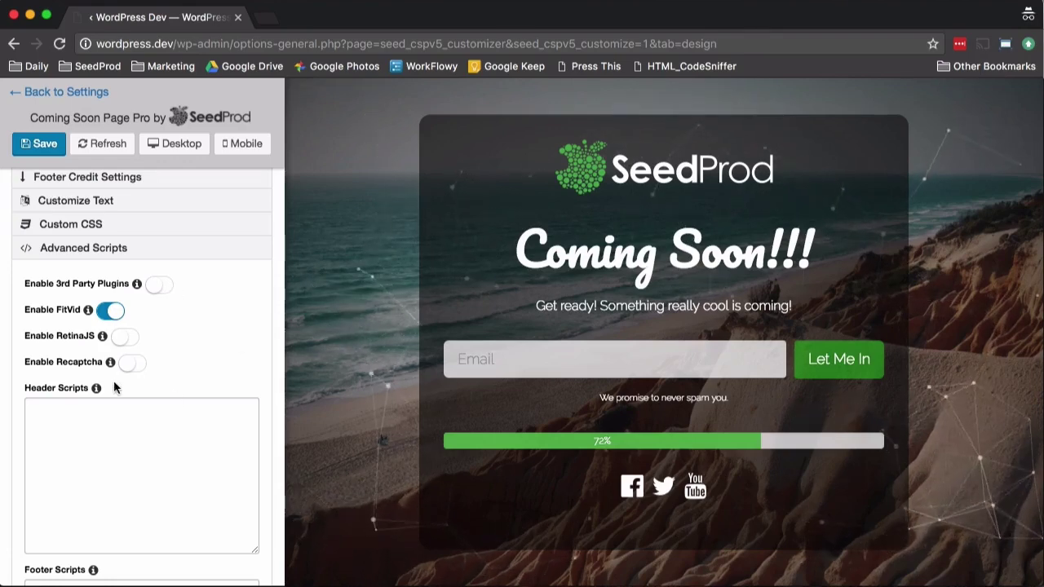
{"action": "scroll", "coordinate": [155, 373], "scroll_direction": "down", "scroll_amount": 5}
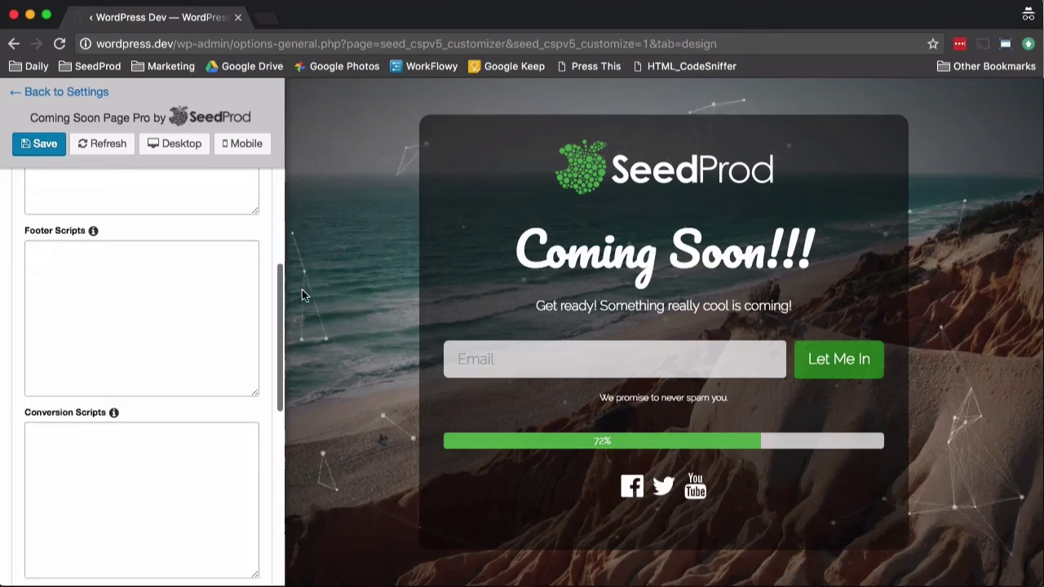
{"action": "scroll", "coordinate": [199, 391], "scroll_direction": "down", "scroll_amount": 5}
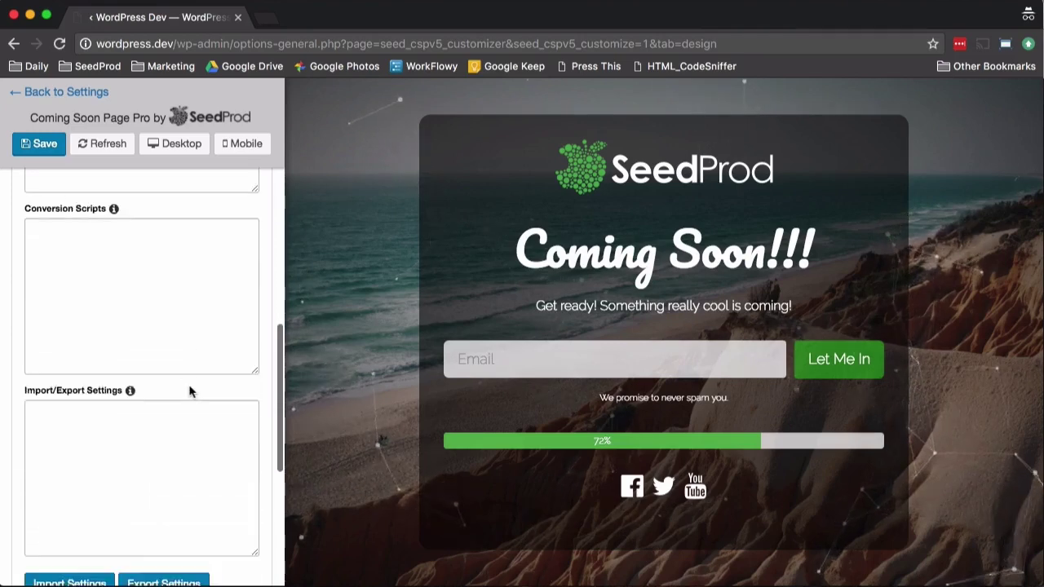